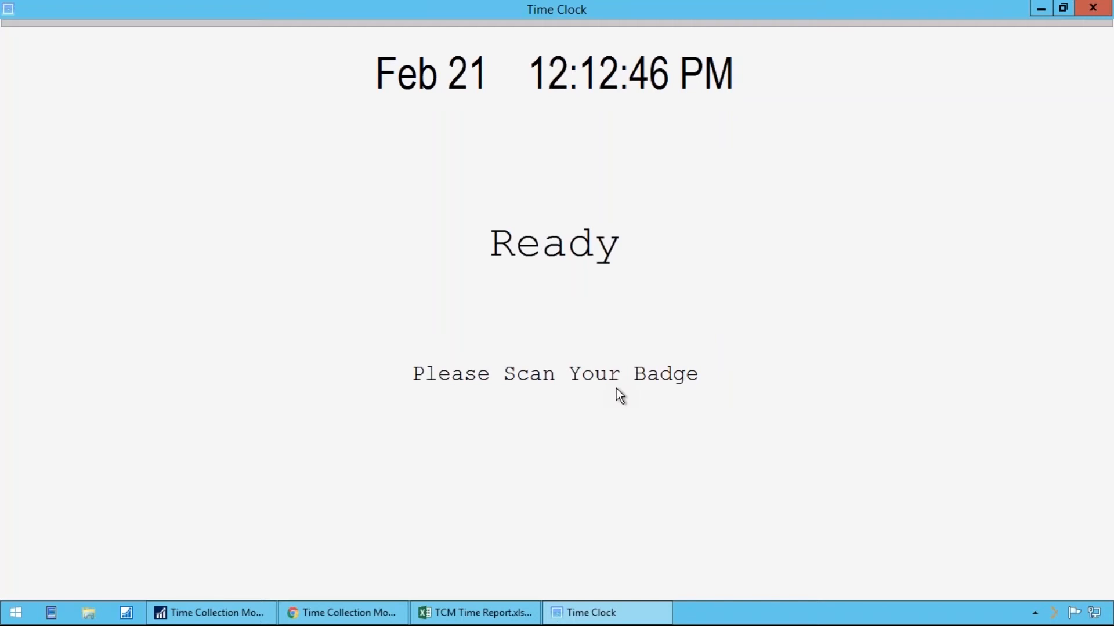
# Scan the employee's badge at the Time Clock and switch to the shop floor Time Collection Module in the browser
pyautogui.click(342, 613)
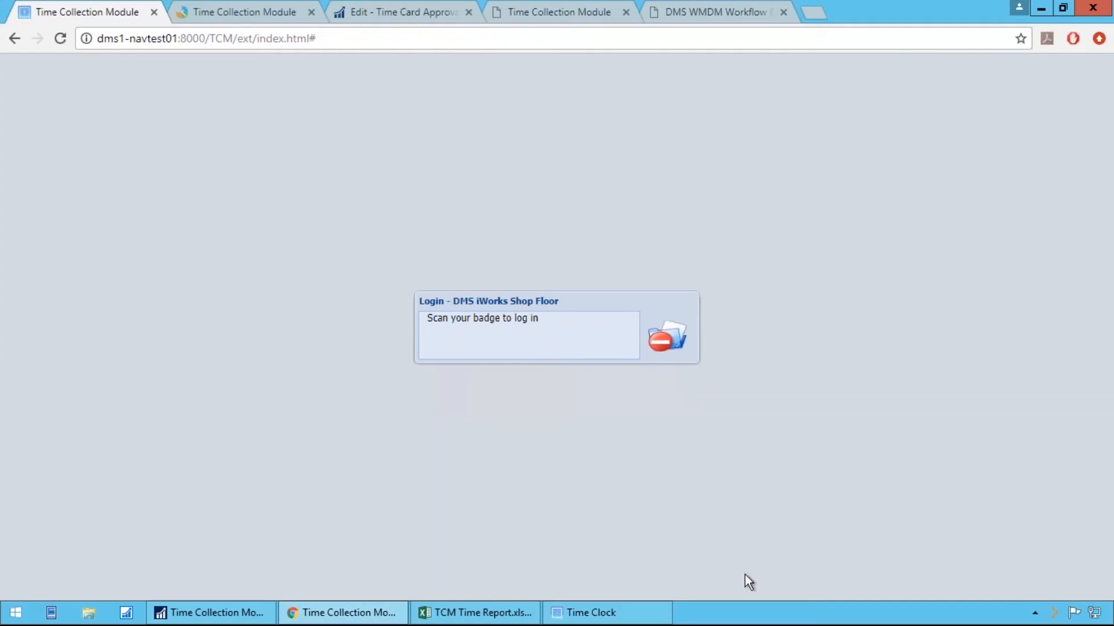
pyautogui.click(618, 619)
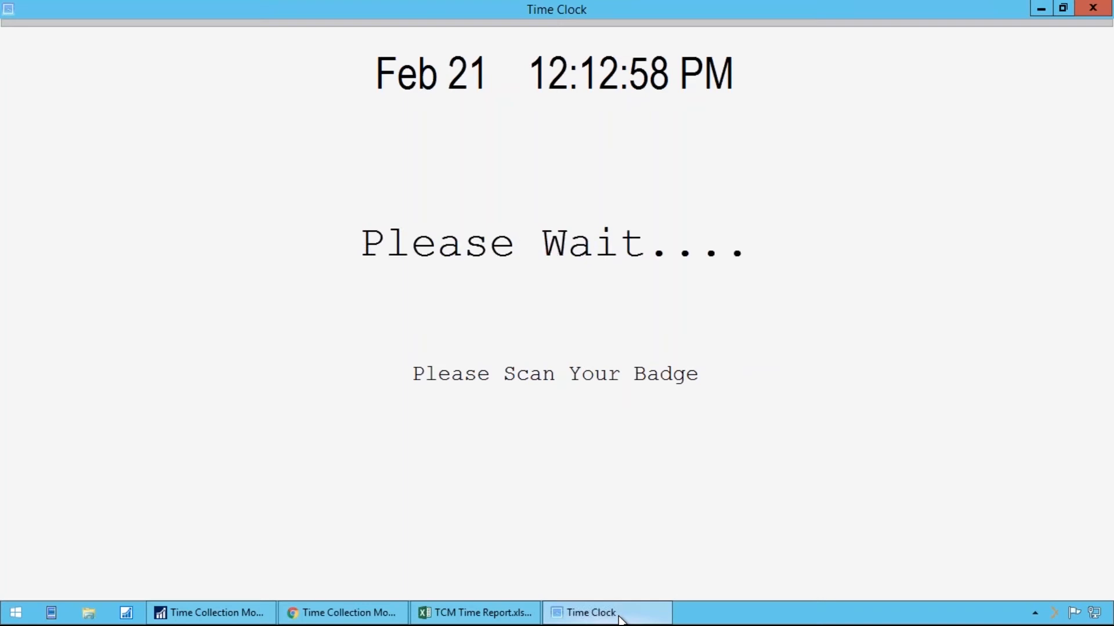
pyautogui.press('Return')
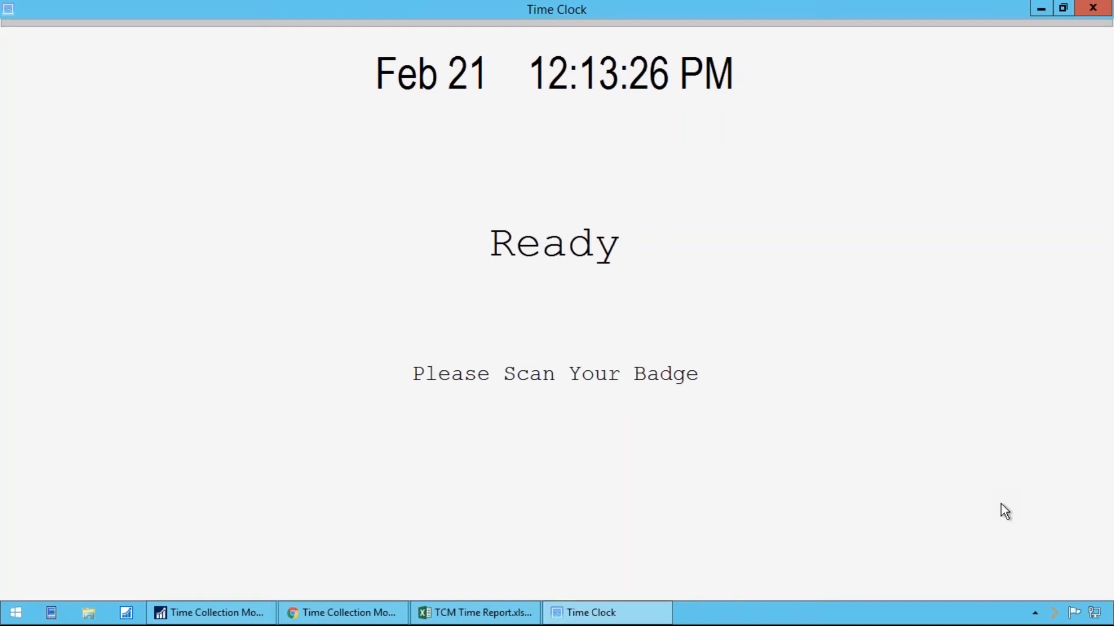
pyautogui.click(387, 610)
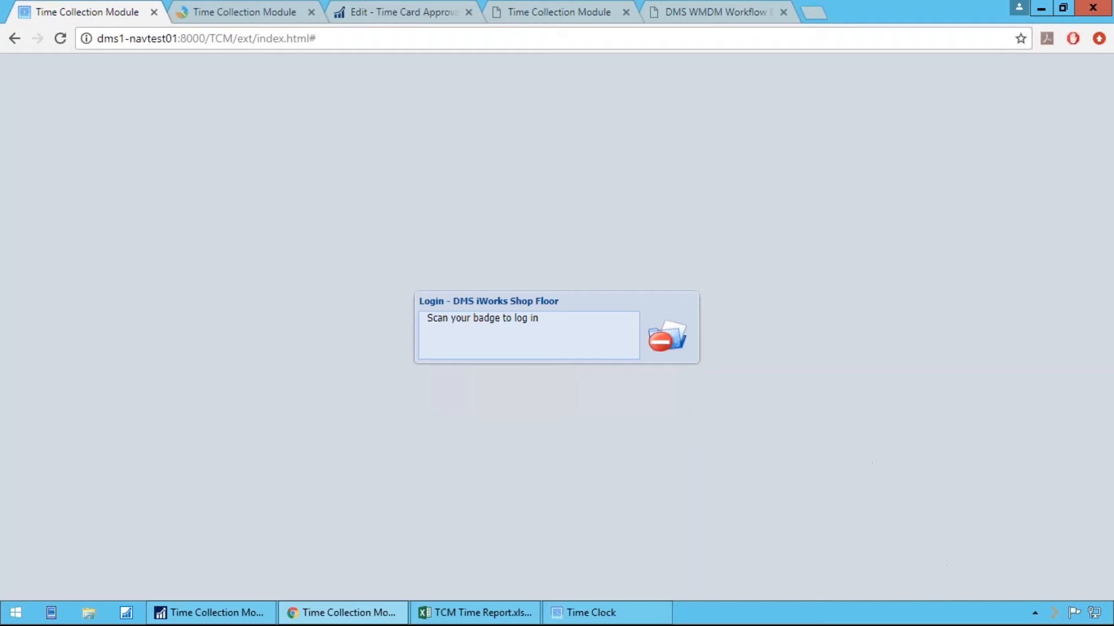
pyautogui.moveTo(1113, 625)
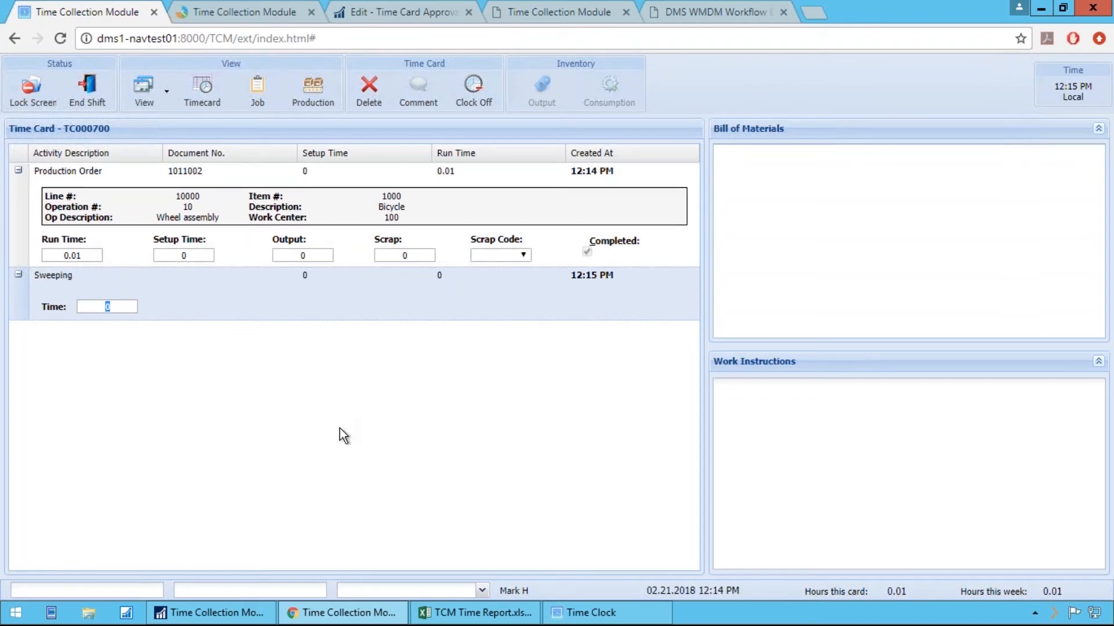
# Add the Unit of Measure column to the time card's activity list
pyautogui.press('Up')
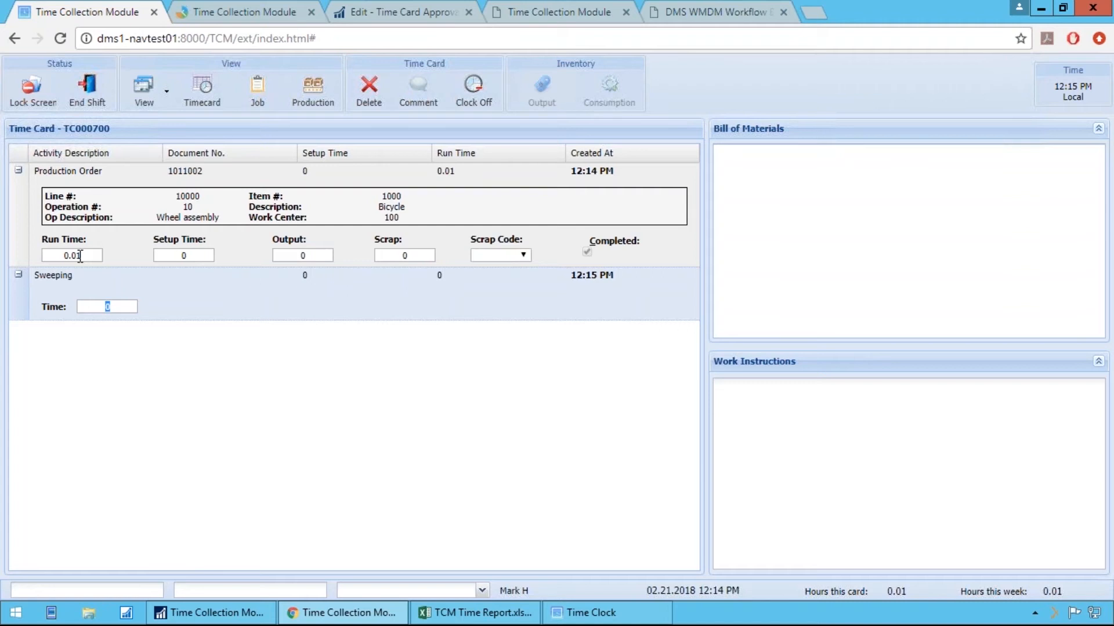
pyautogui.click(693, 153)
pyautogui.moveTo(719, 181)
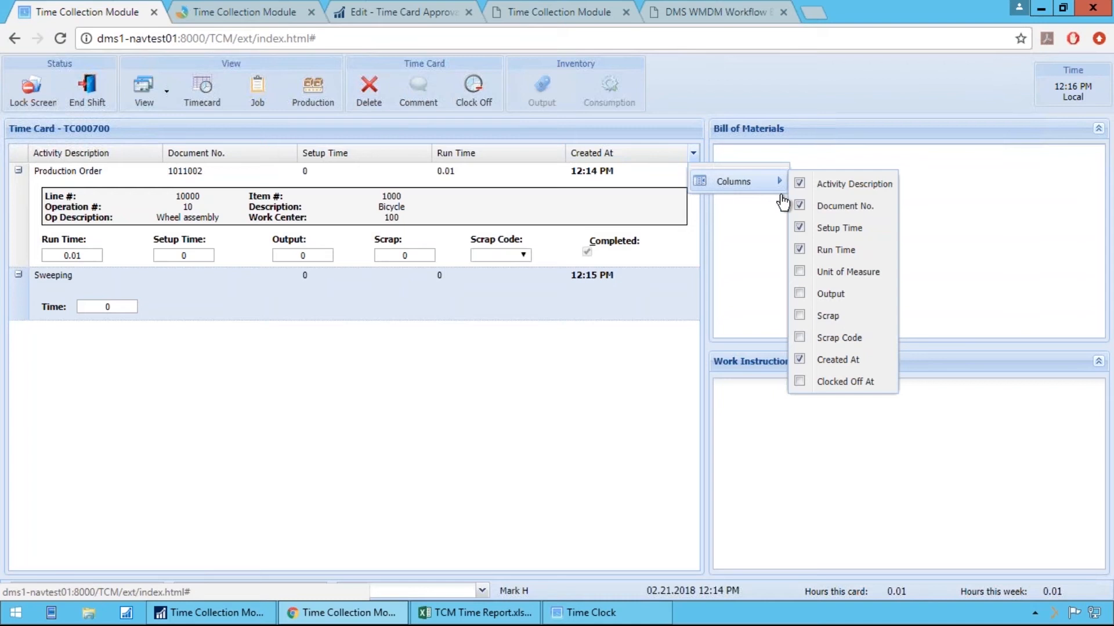
pyautogui.click(800, 271)
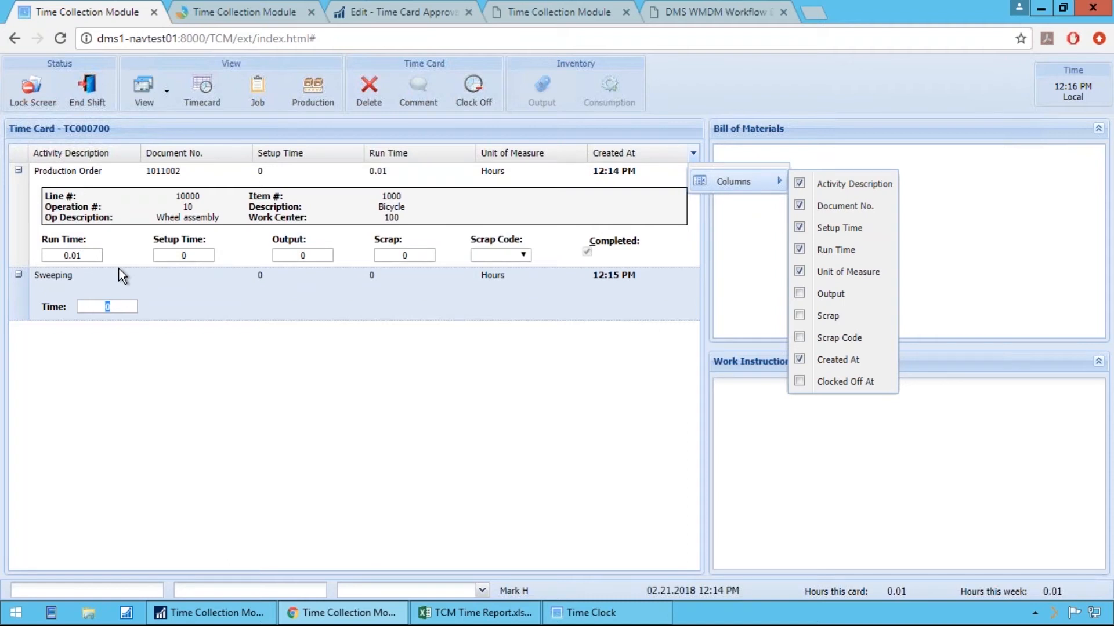
pyautogui.click(251, 336)
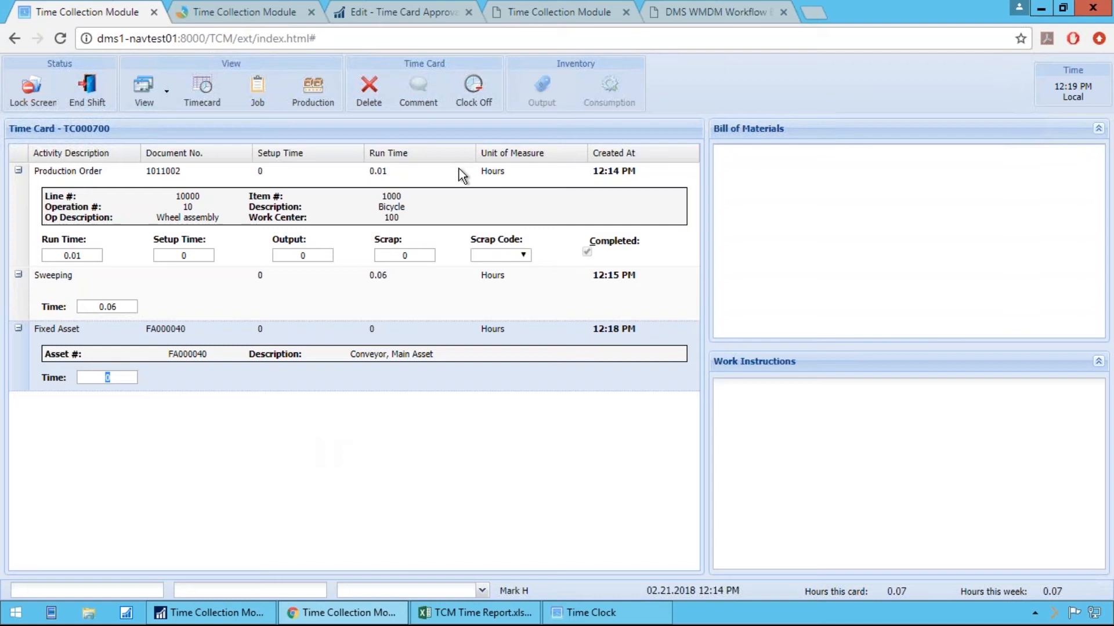
# Open the production dispatch list and select the General Tasks operation for Subassy, Maxillume x500, Bracket Assembly
pyautogui.click(313, 90)
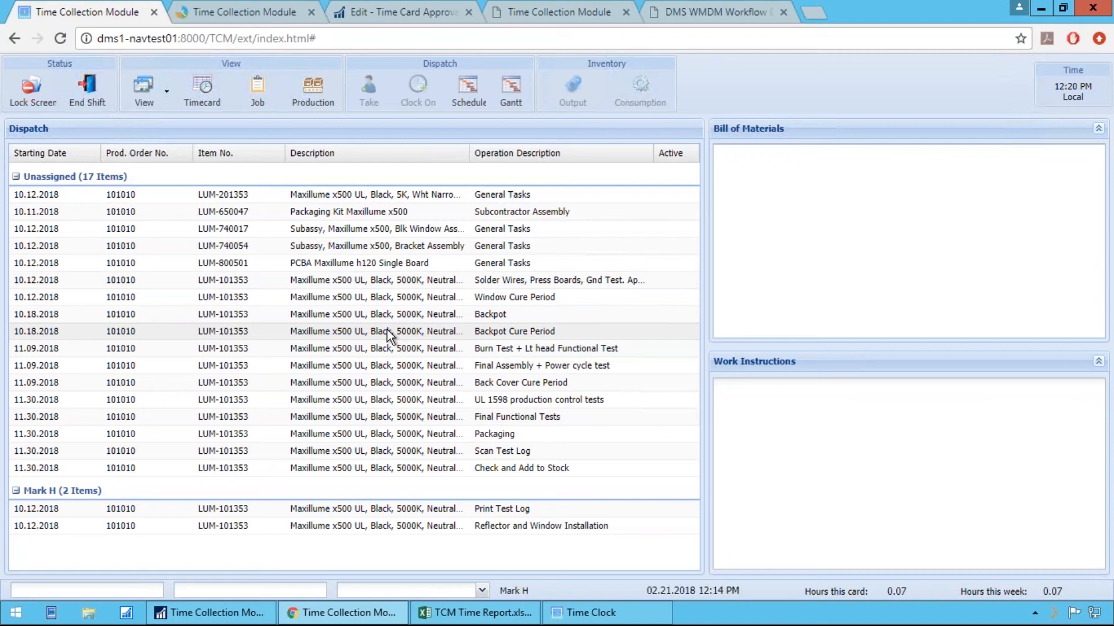
pyautogui.click(372, 245)
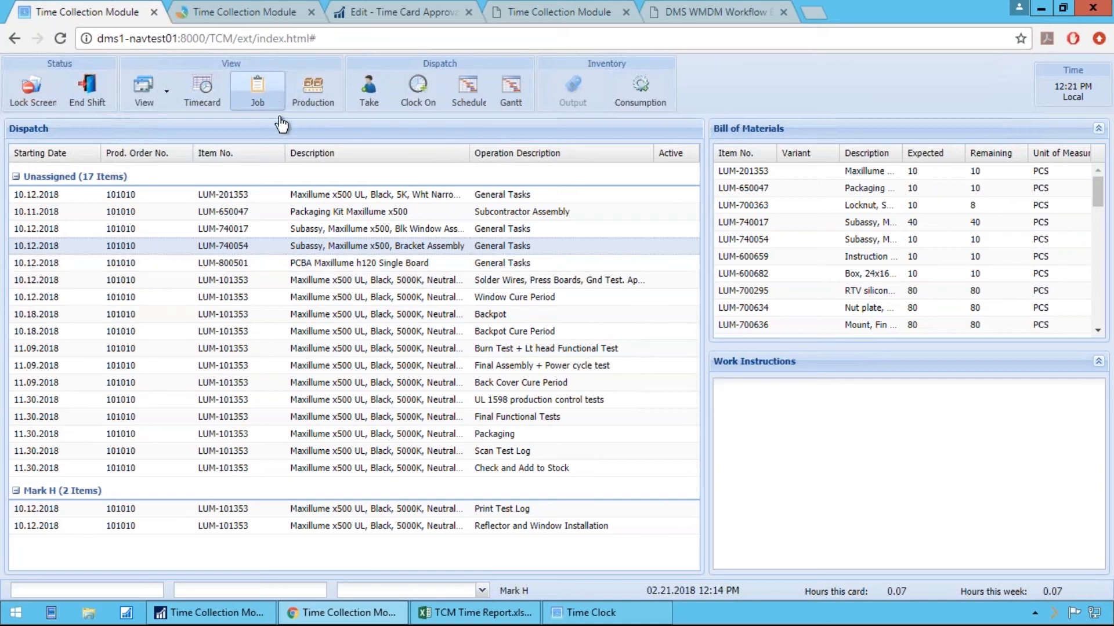
# Switch to the Production Scheduler page and examine the mid-January operations, including Chain assembly on machine center 120
pyautogui.click(260, 11)
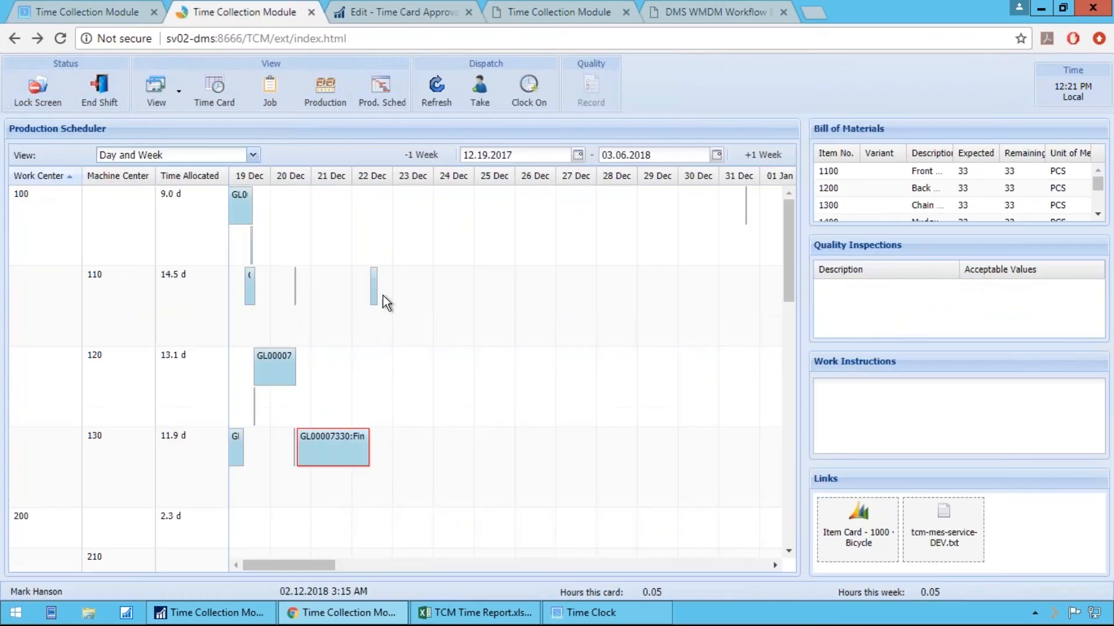
pyautogui.moveTo(426, 391)
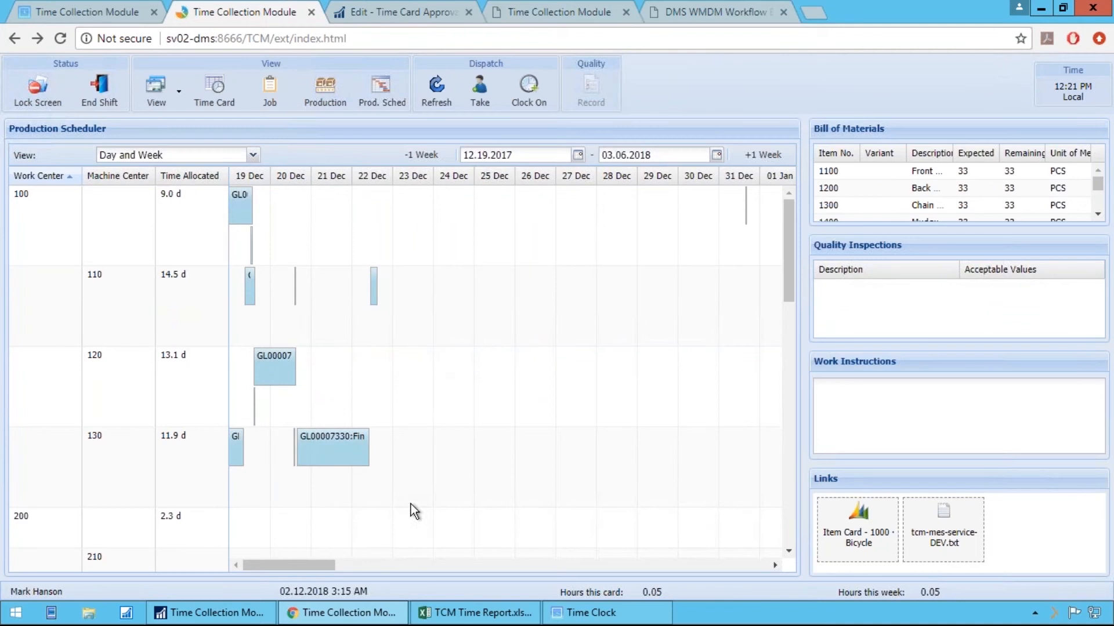
pyautogui.moveTo(314, 568); pyautogui.dragTo(453, 570)
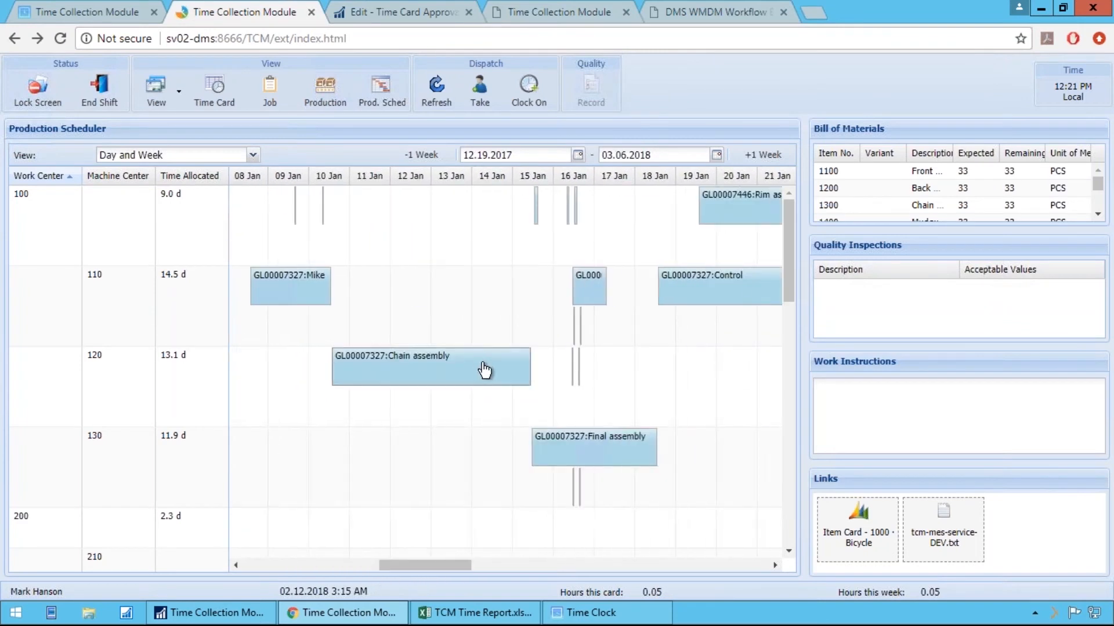
pyautogui.moveTo(484, 370)
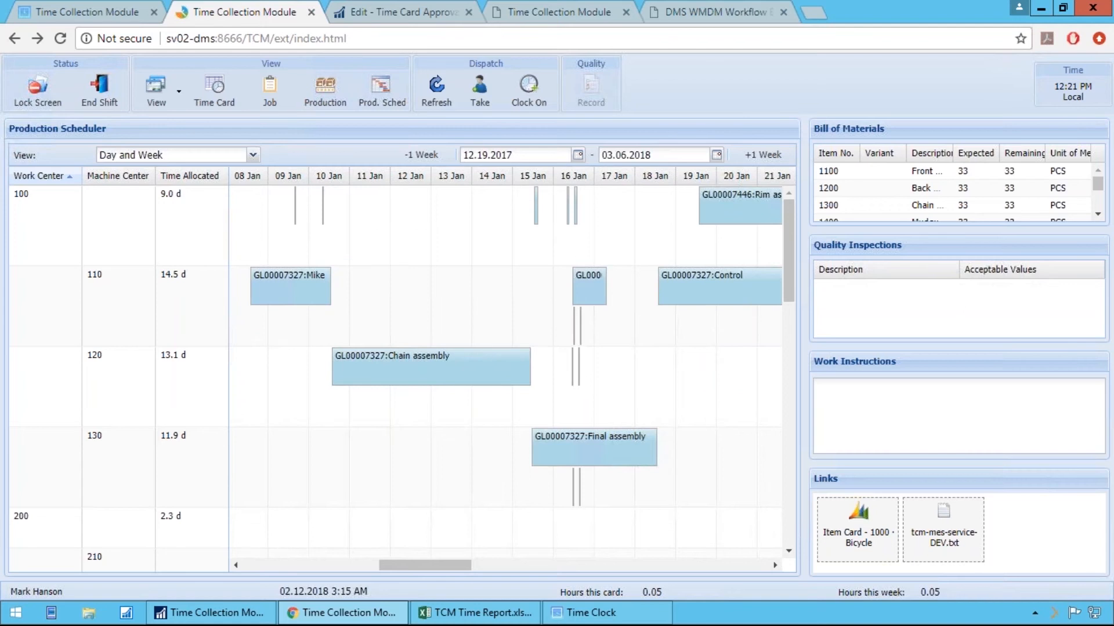
pyautogui.moveTo(576, 325)
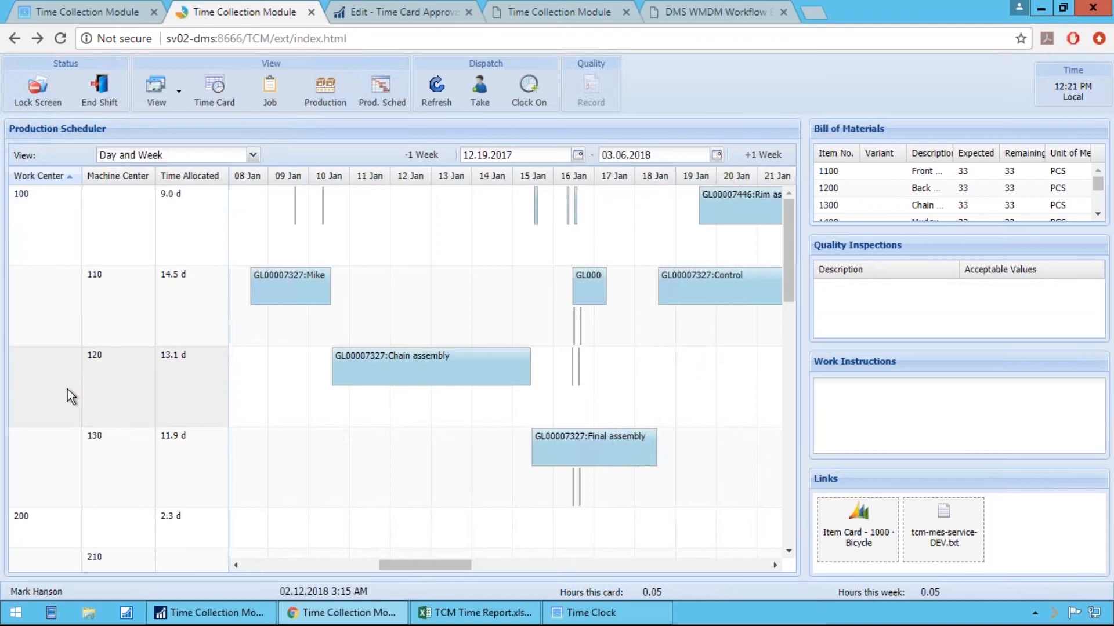
# Move the January Chain assembly operation from machine center 120 to 130 and review the neighbouring Final assembly operation's details
pyautogui.click(456, 376)
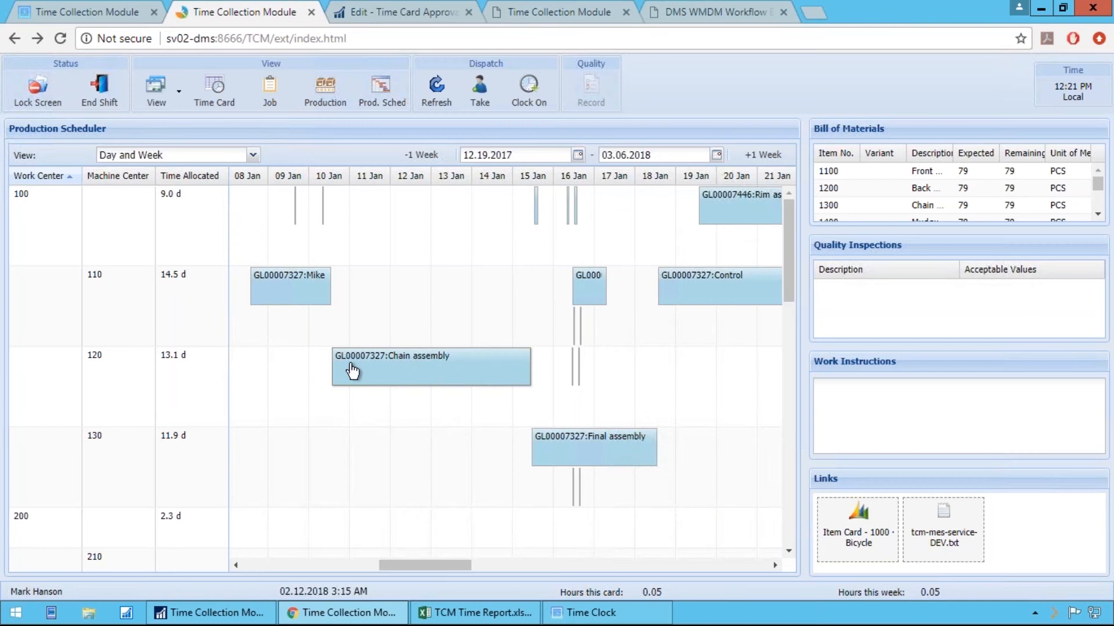
pyautogui.moveTo(436, 384)
pyautogui.moveTo(430, 377); pyautogui.dragTo(459, 457)
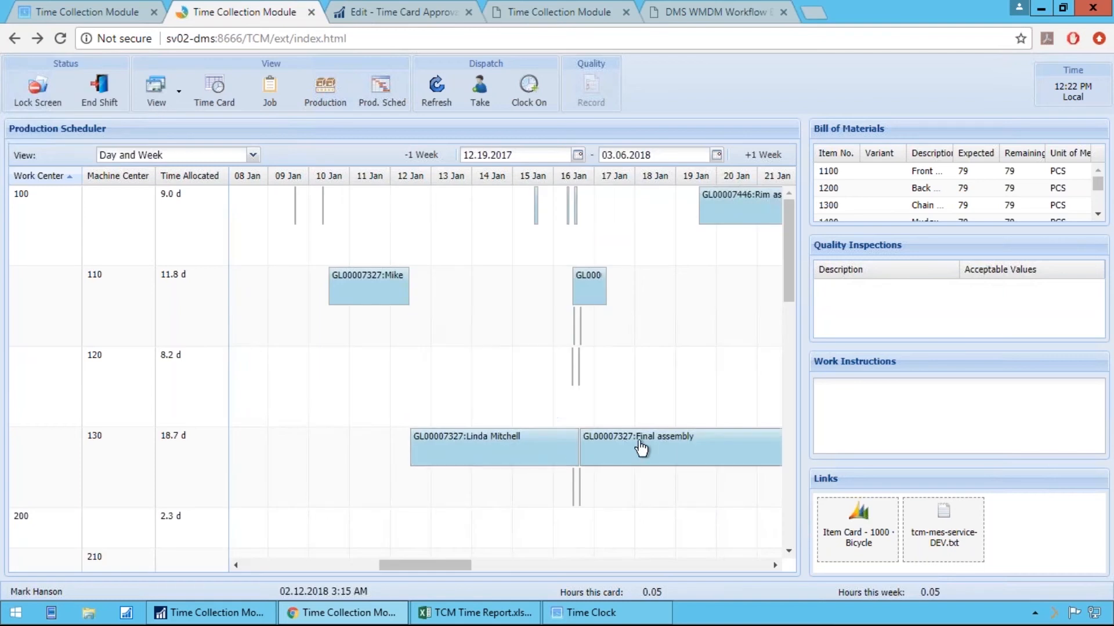
pyautogui.moveTo(633, 448)
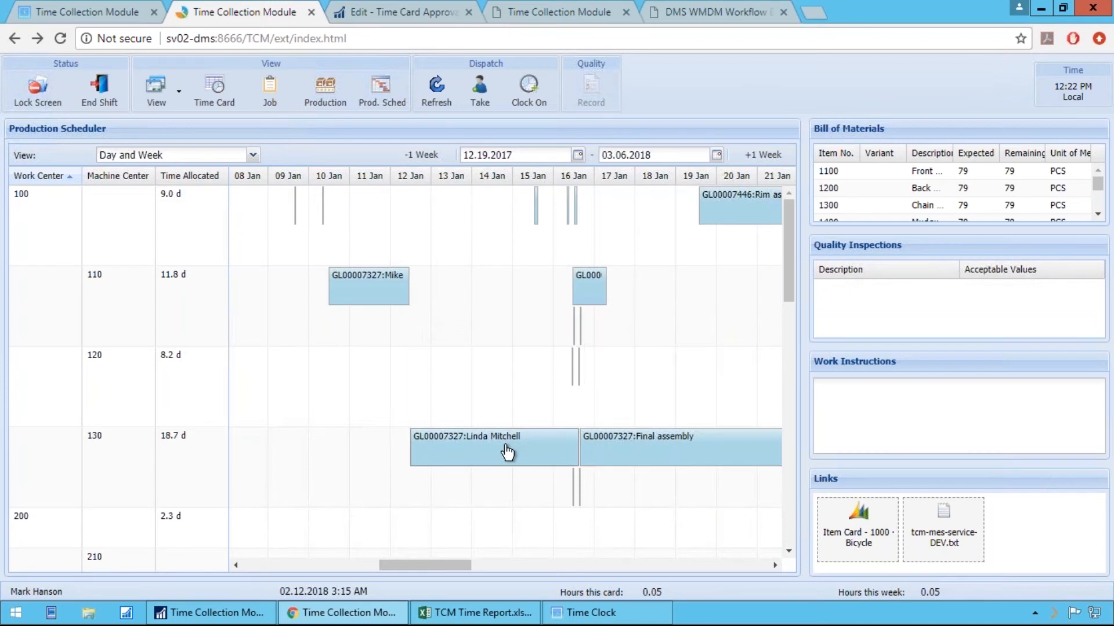
pyautogui.moveTo(506, 452)
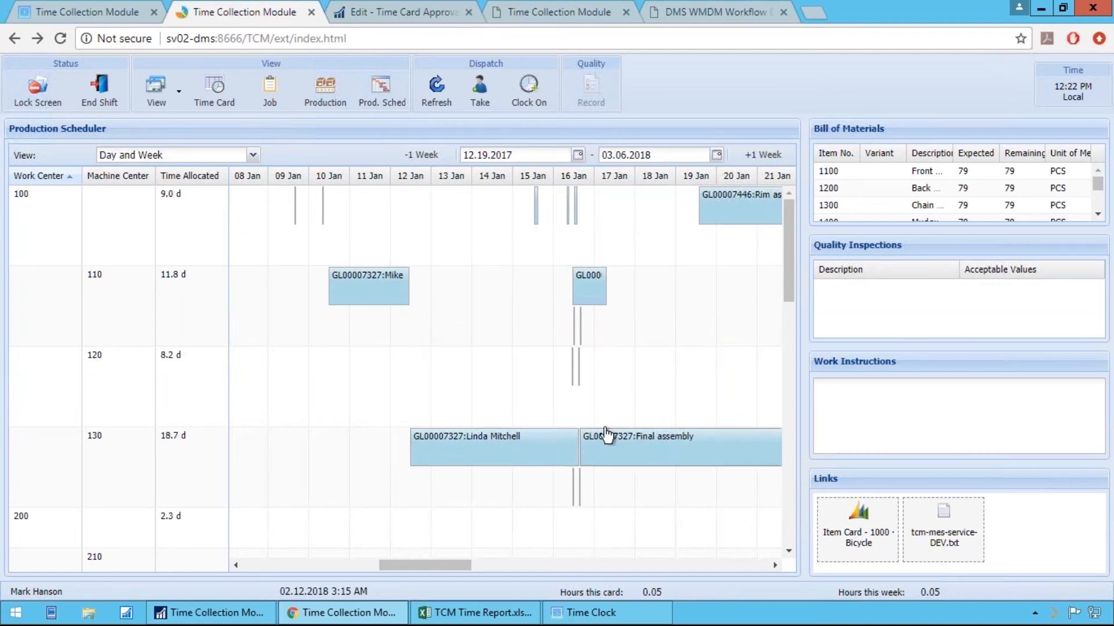
pyautogui.moveTo(610, 495)
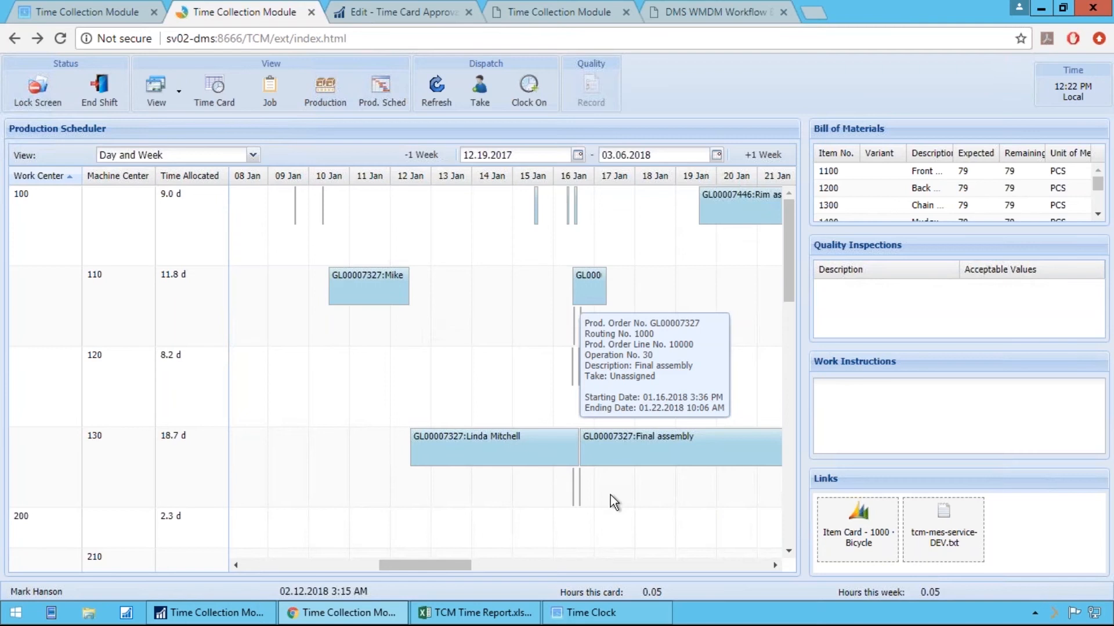
# Look at the Production Scheduler's available time-scale views
pyautogui.click(253, 155)
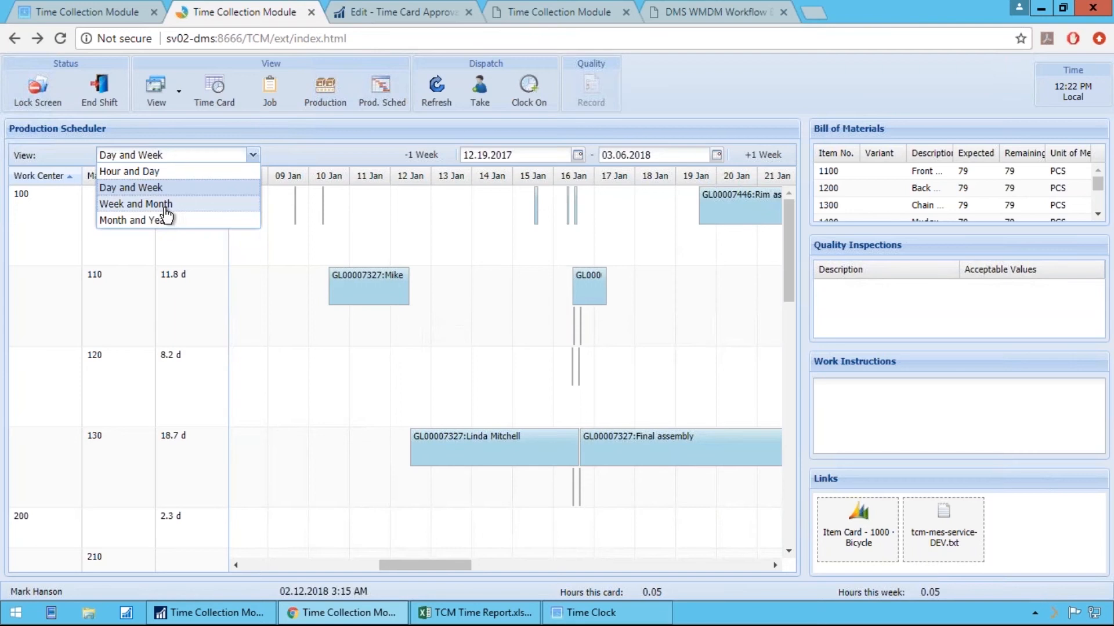
pyautogui.click(508, 419)
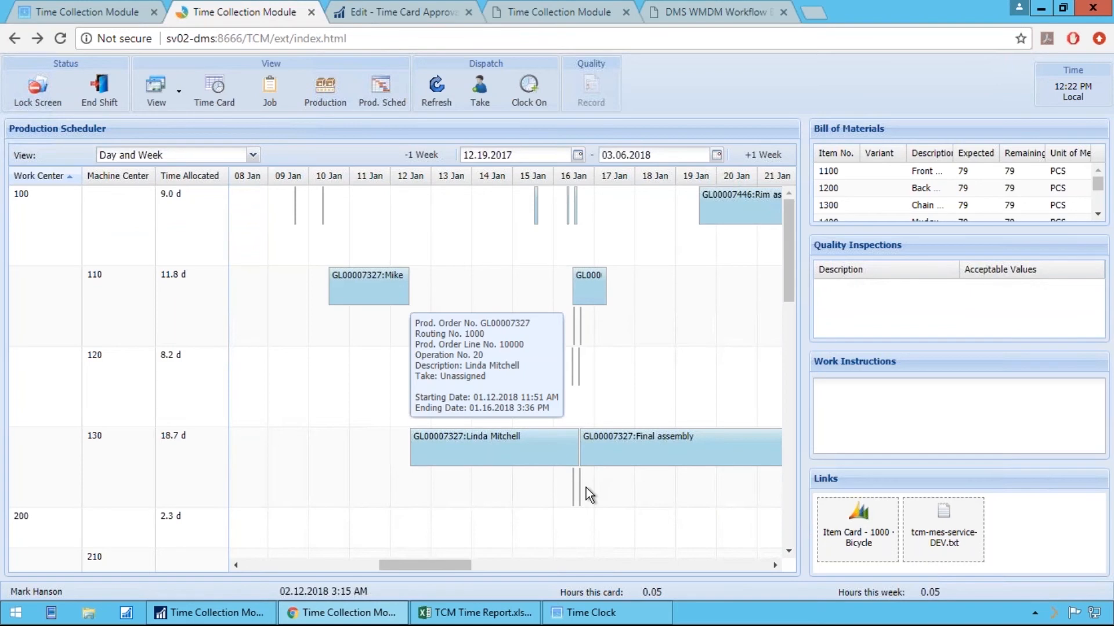
# Return to the shop floor time card and view the output registration form for the Rework - Sales line
pyautogui.click(113, 13)
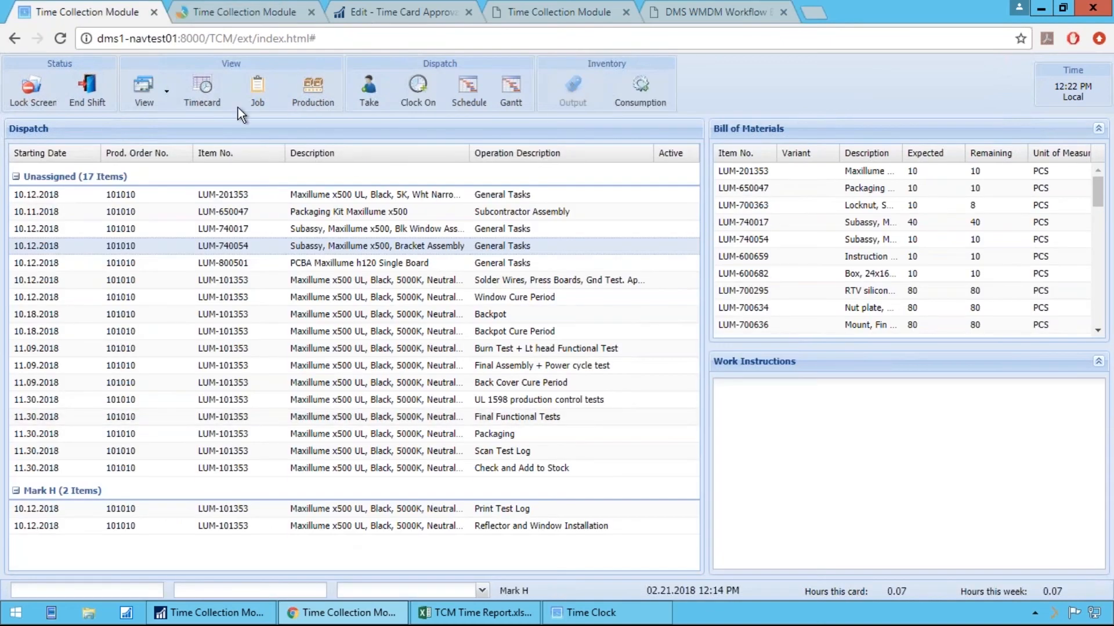
pyautogui.click(204, 96)
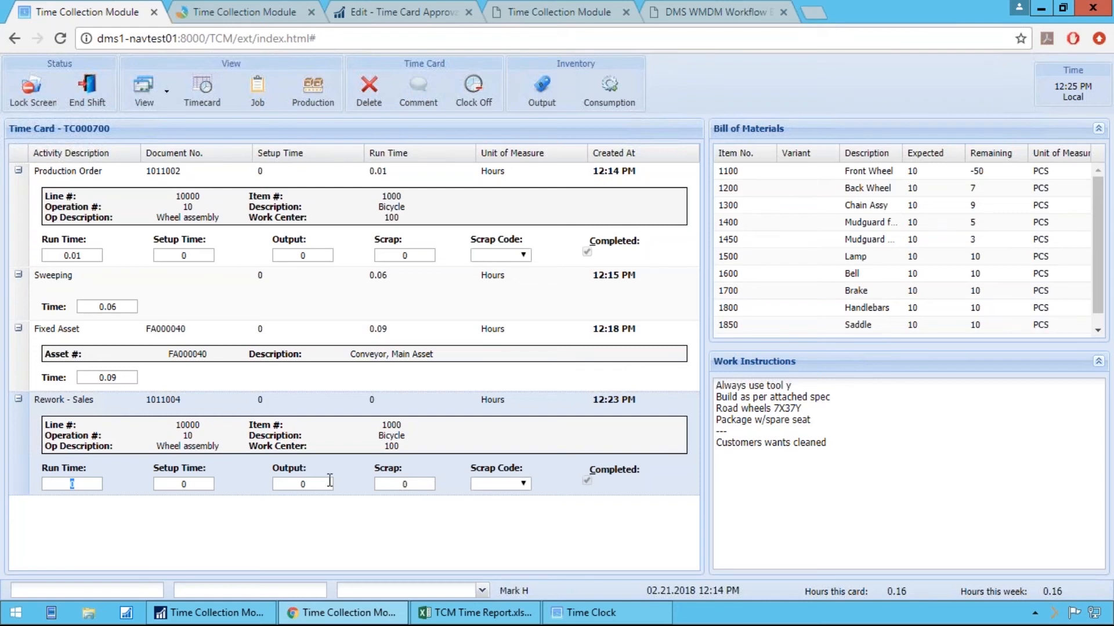
pyautogui.click(541, 106)
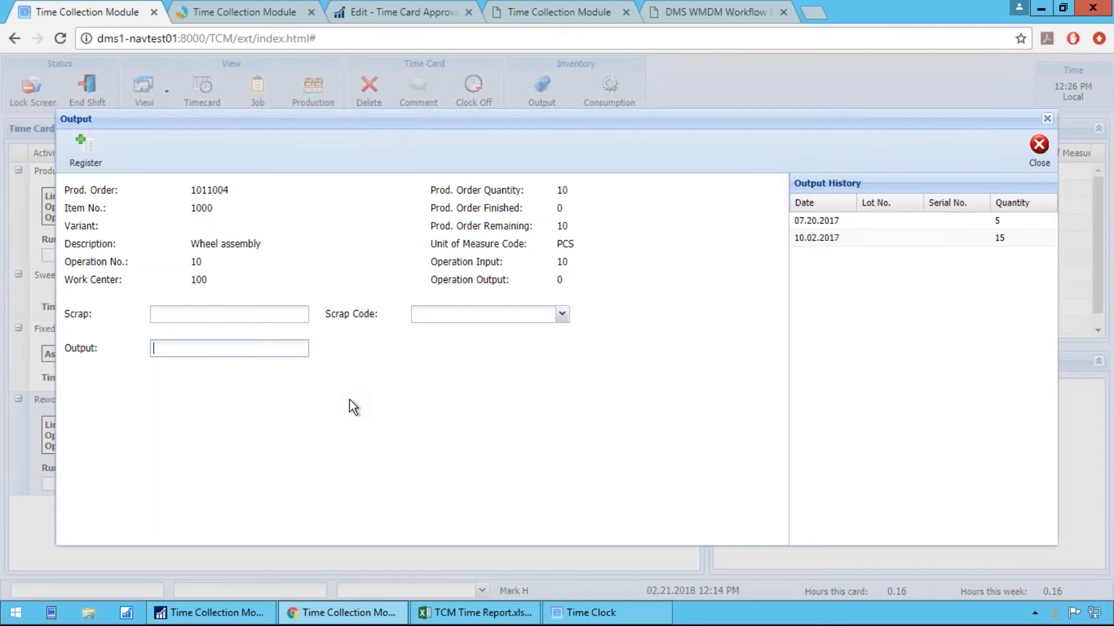
pyautogui.click(1036, 158)
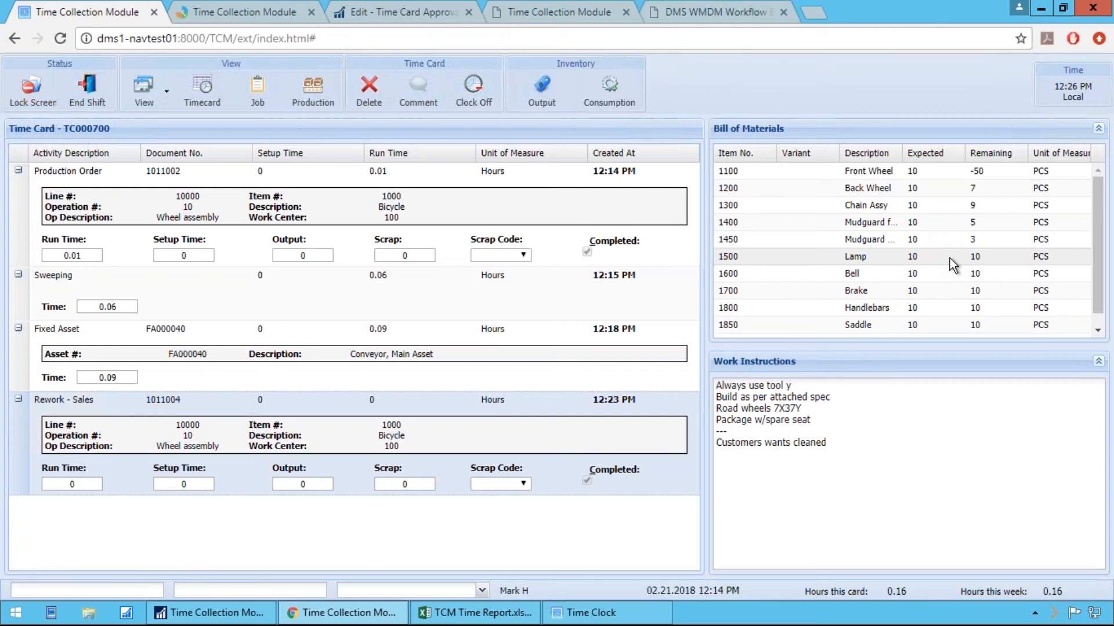
# View the component consumption form for the rework line and examine the work instruction "Customers wants cleaned"
pyautogui.click(615, 93)
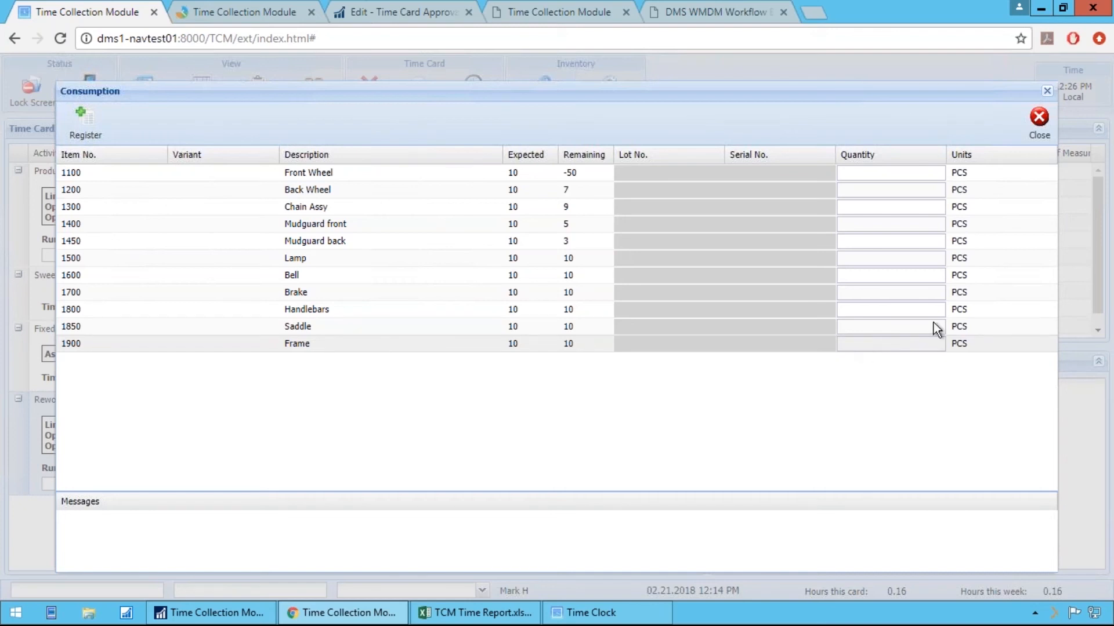
pyautogui.click(1037, 131)
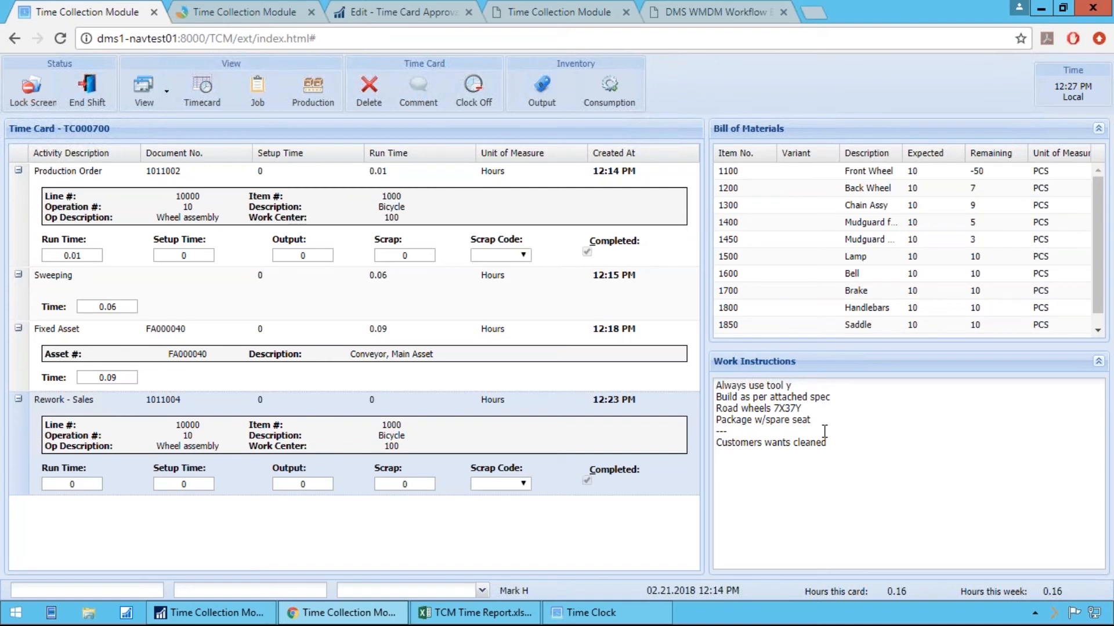
pyautogui.moveTo(829, 442)
pyautogui.mouseDown()
pyautogui.moveTo(719, 443)
pyautogui.moveTo(836, 450)
pyautogui.mouseUp()
pyautogui.click(718, 443)
pyautogui.click(836, 450)
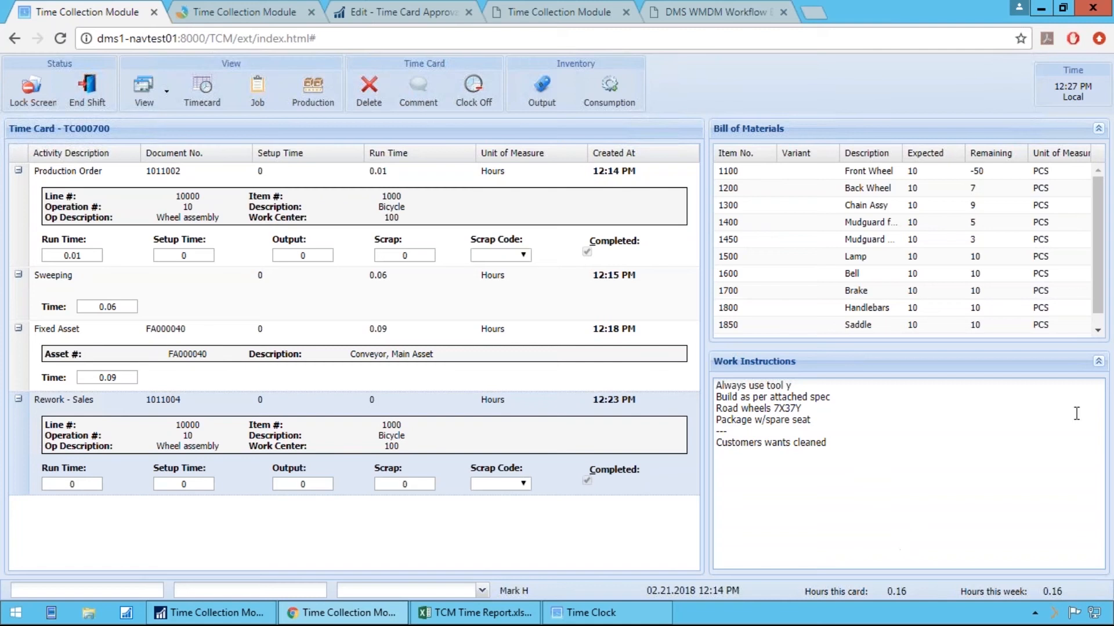
# Show the Links section with attached documents beside the time card
pyautogui.click(148, 88)
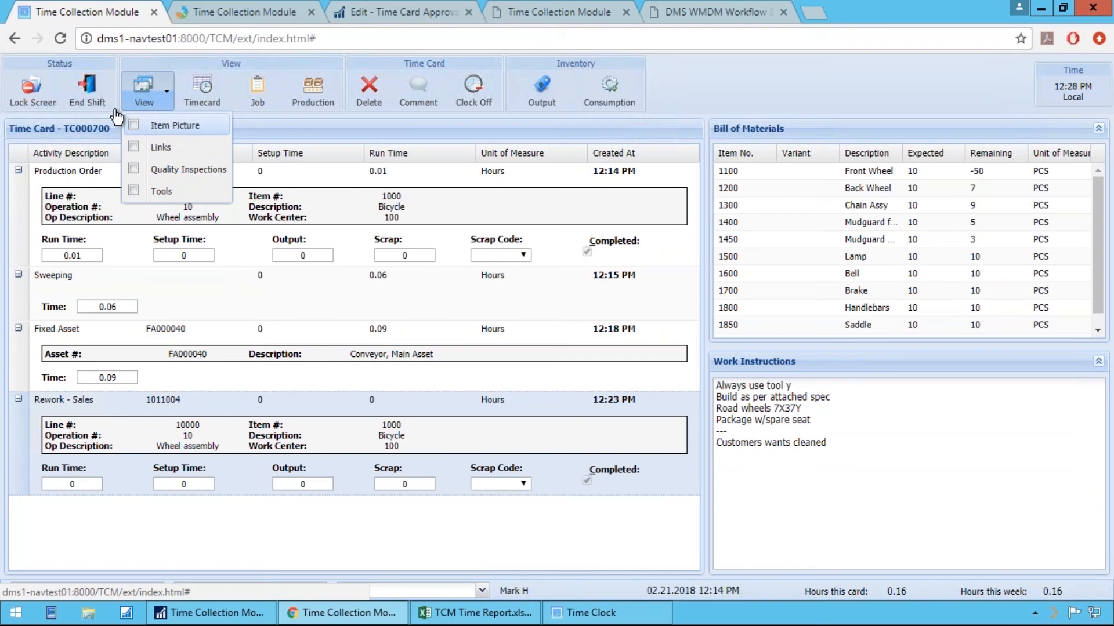
pyautogui.click(143, 152)
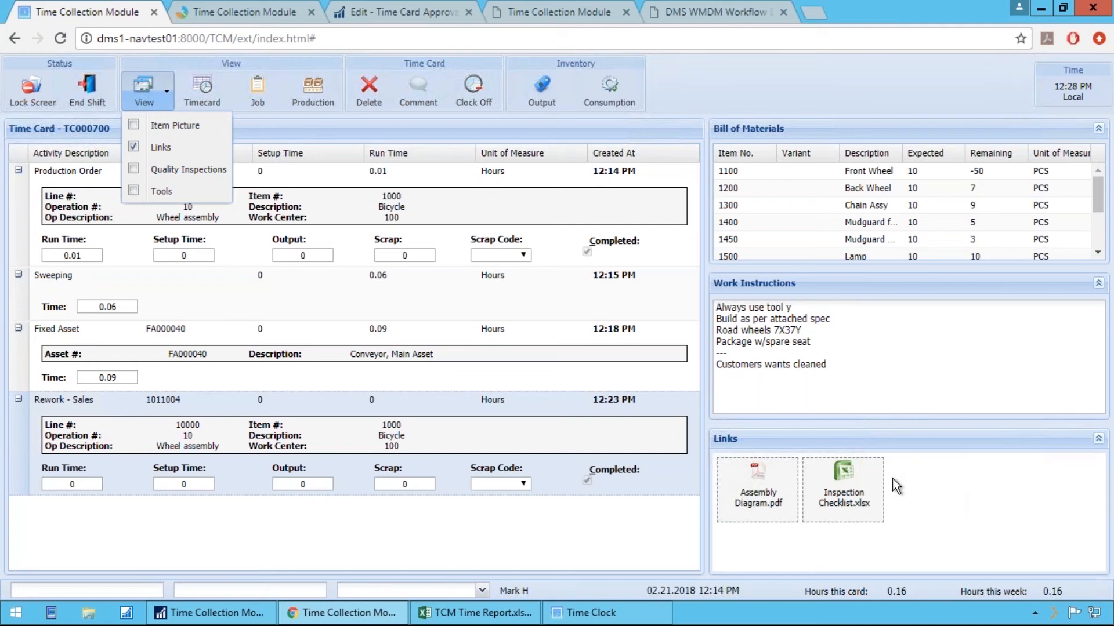
pyautogui.click(903, 511)
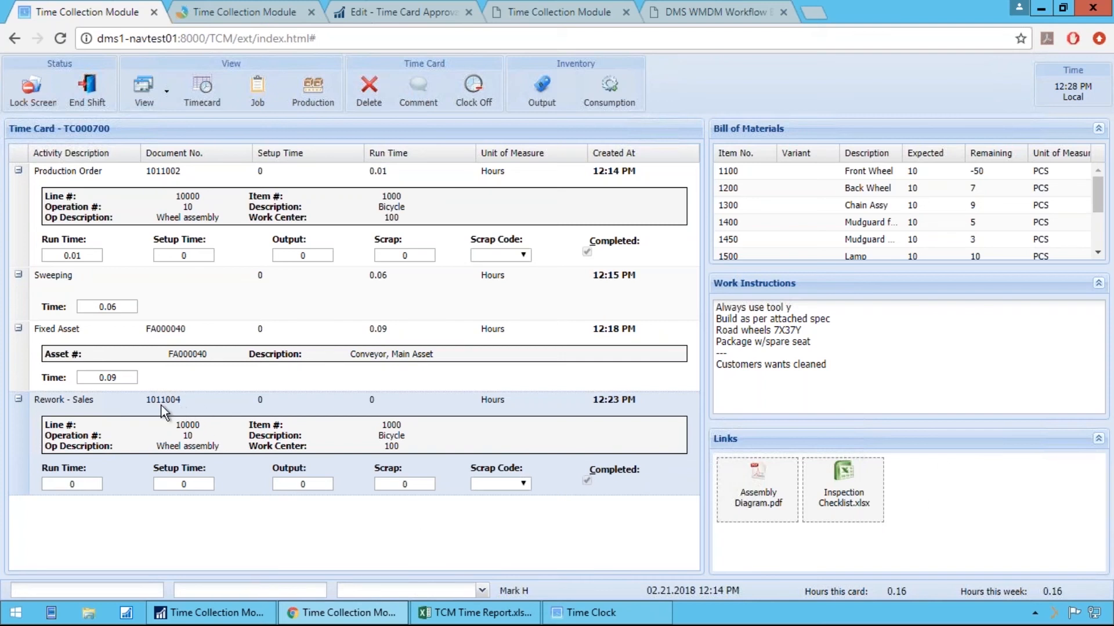
# Switch to Microsoft Dynamics NAV and open the Released Prod. Orders list under Manufacturing Execution
pyautogui.click(181, 615)
pyautogui.click(9, 164)
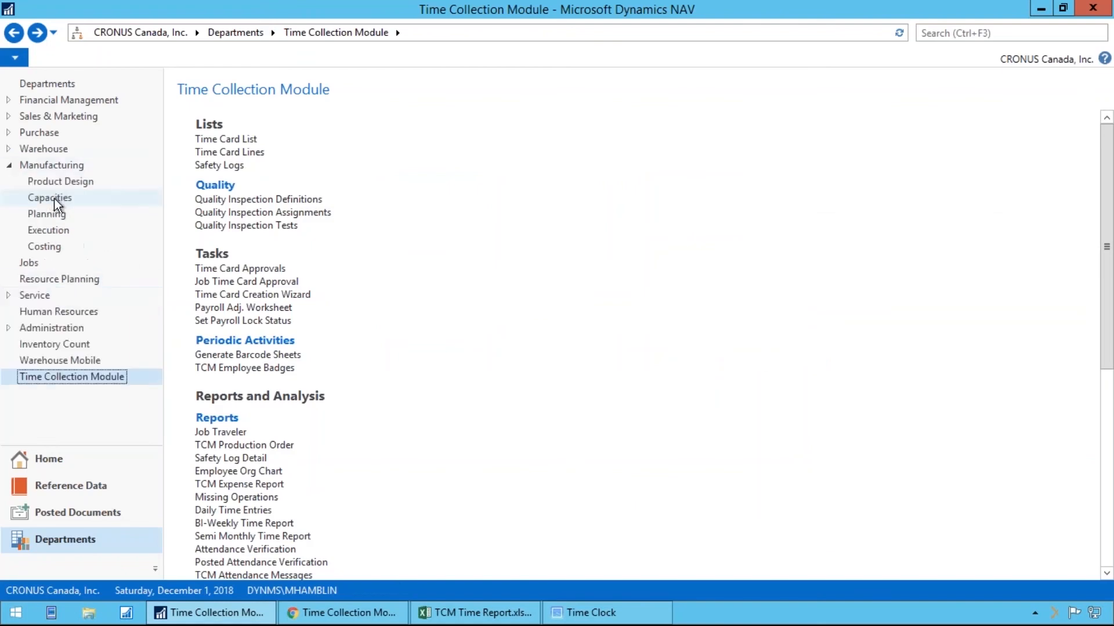
pyautogui.click(63, 229)
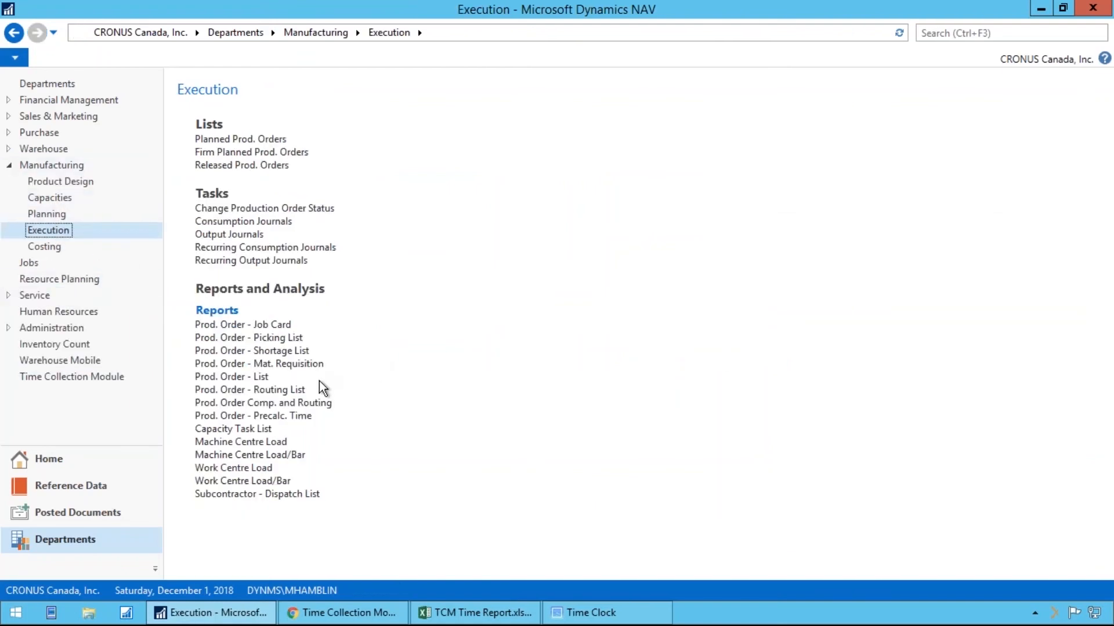
pyautogui.click(256, 167)
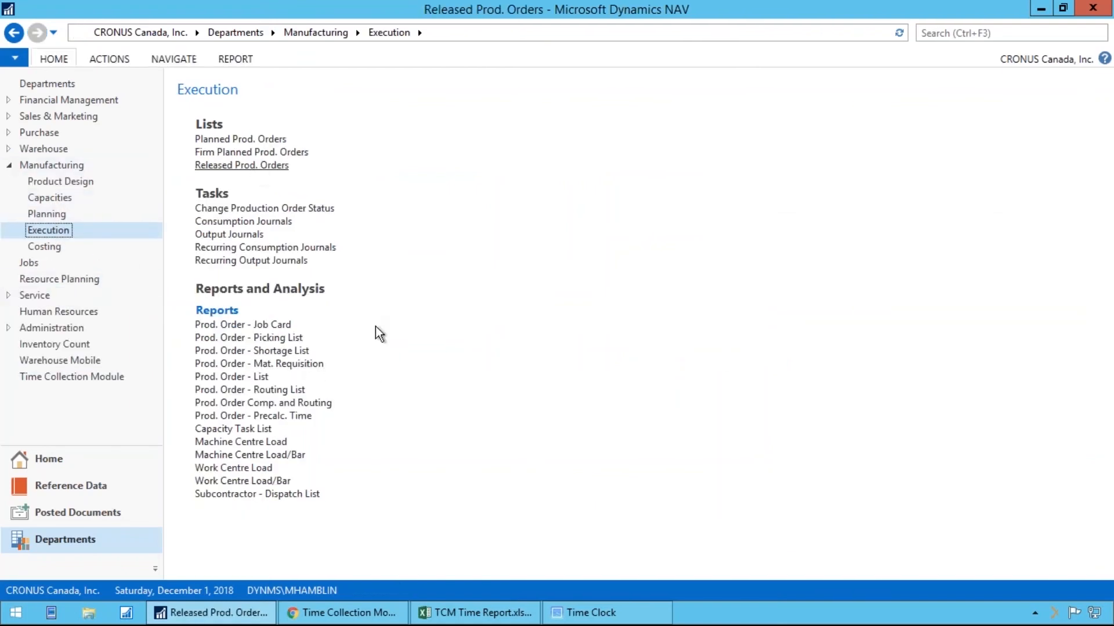
# Link Bill of Lading.pdf, PO00038.oxps and picklist.oxps from Documents to the last Bicycle released production order and check them on the time card
pyautogui.click(230, 445)
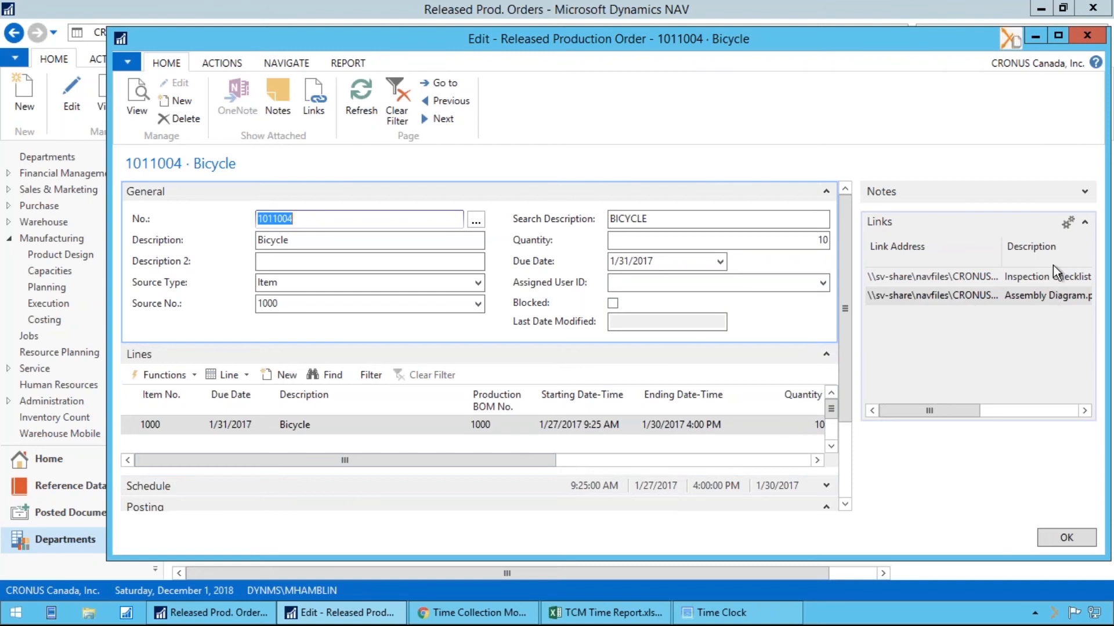
pyautogui.click(88, 613)
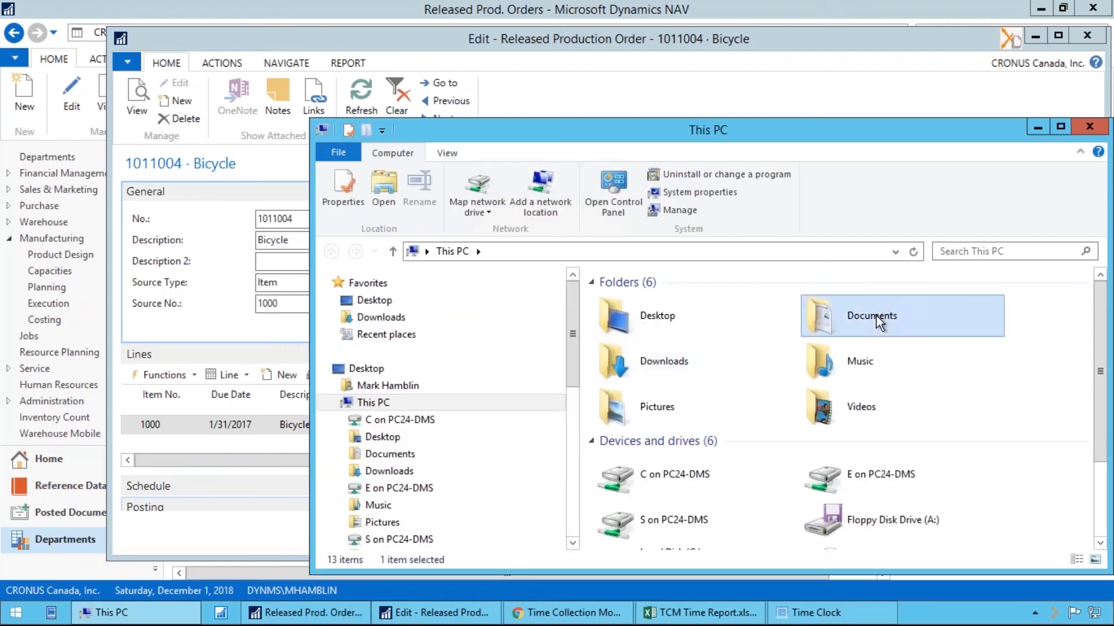
pyautogui.doubleClick(875, 316)
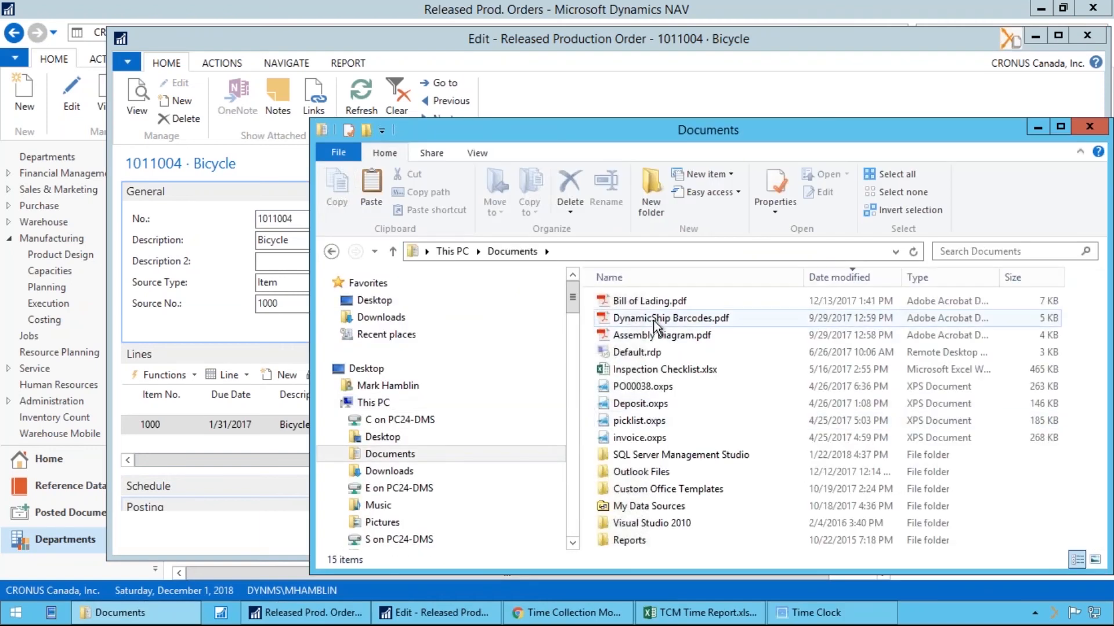
pyautogui.click(646, 301)
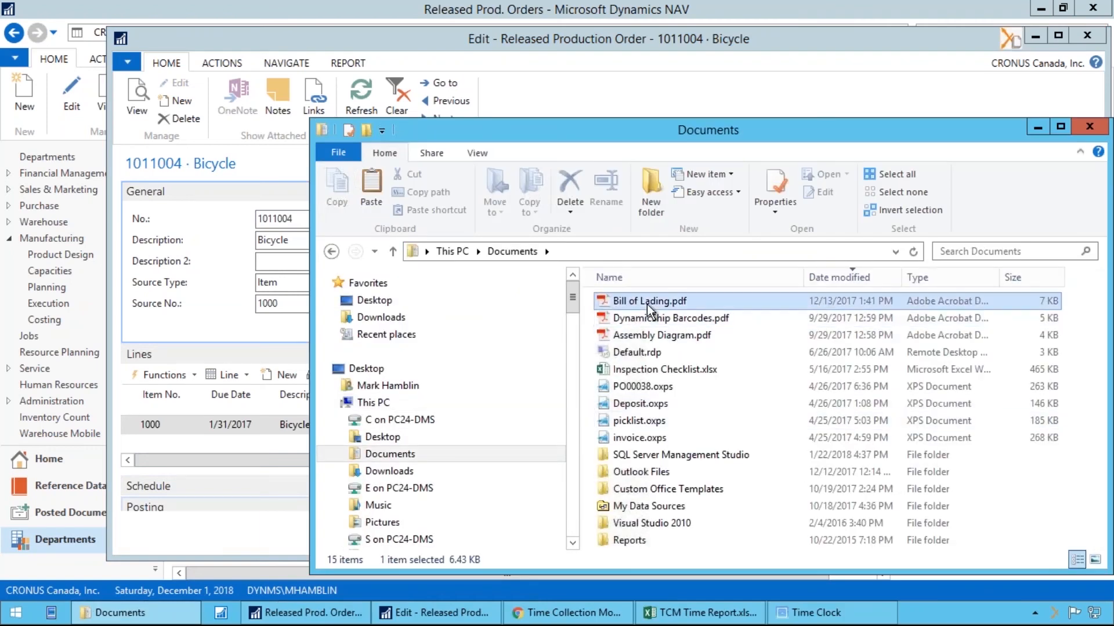
pyautogui.keyDown('ctrl'); pyautogui.click(659, 387); pyautogui.keyUp('ctrl')
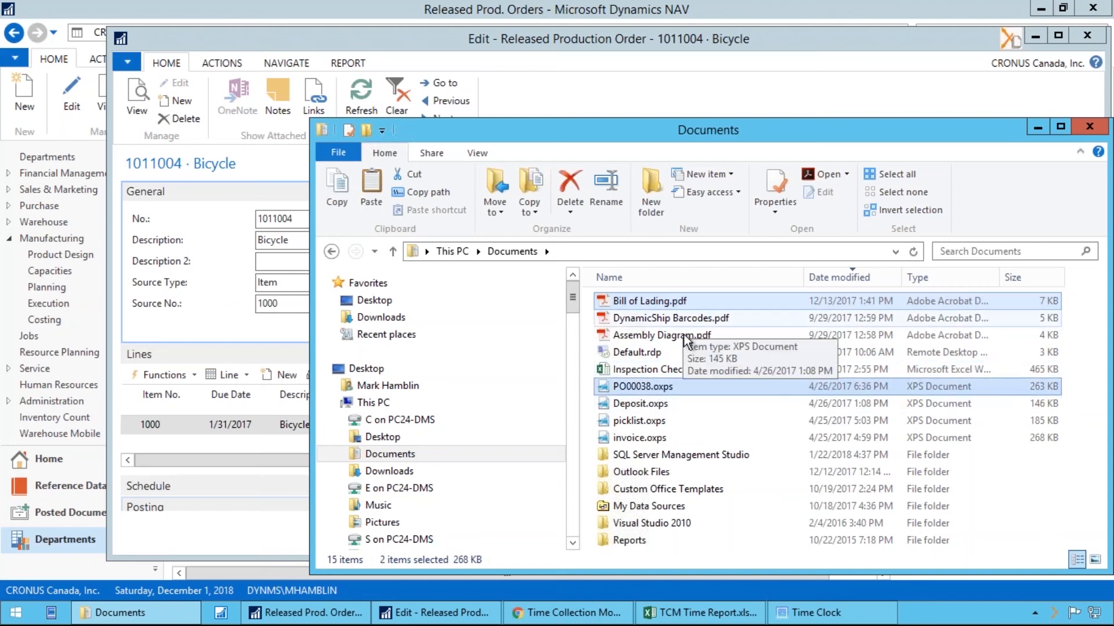
pyautogui.keyDown('ctrl'); pyautogui.click(664, 422); pyautogui.keyUp('ctrl')
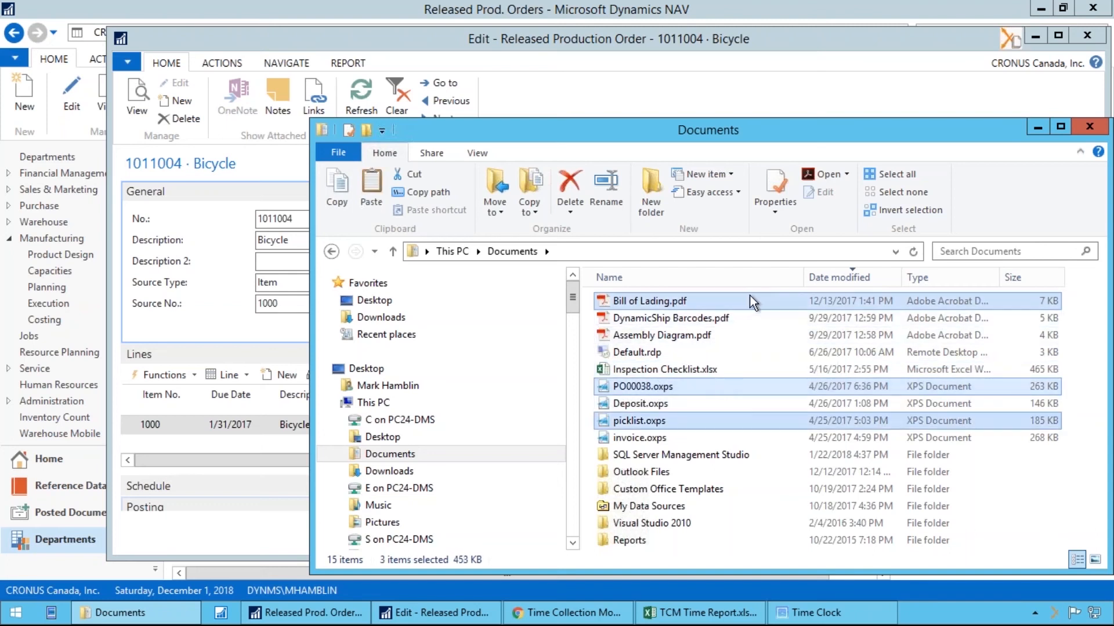
pyautogui.moveTo(652, 301); pyautogui.dragTo(165, 287)
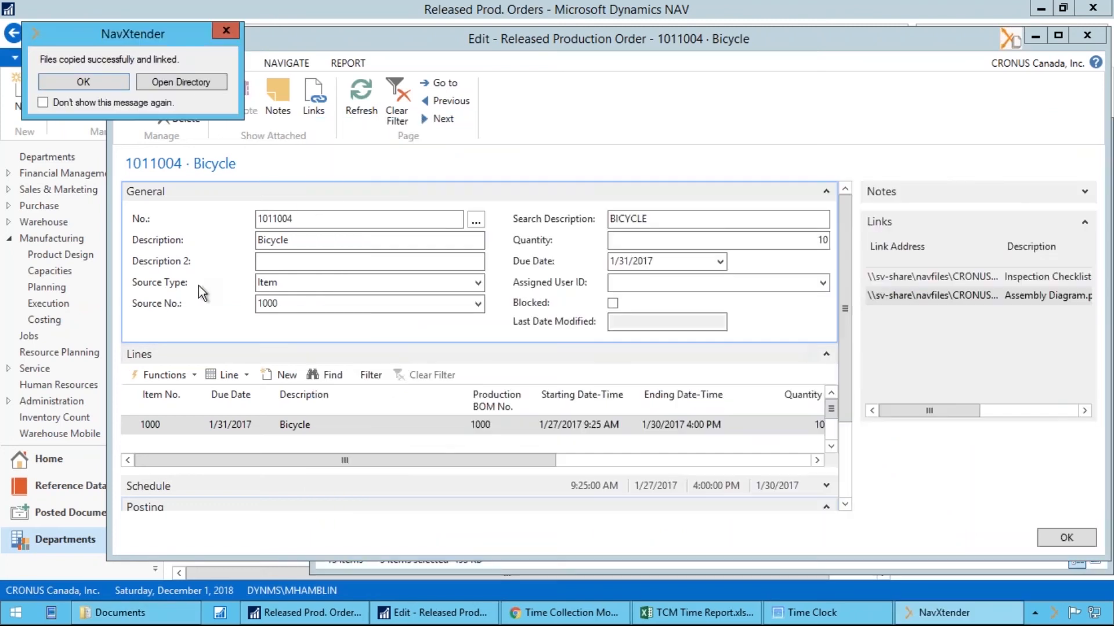
pyautogui.click(121, 82)
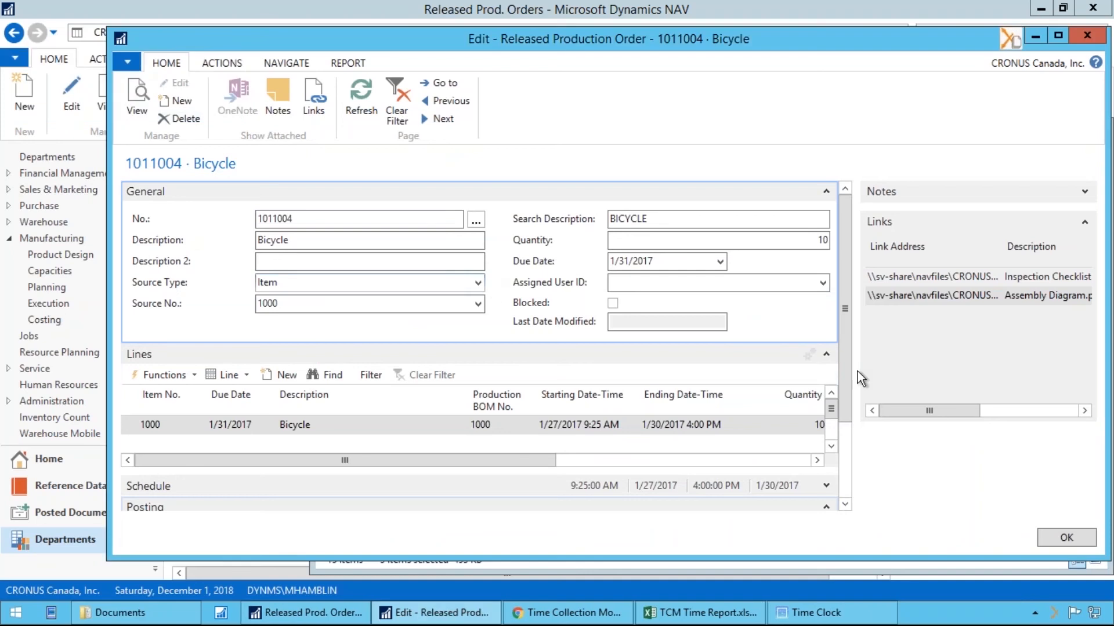
pyautogui.click(580, 613)
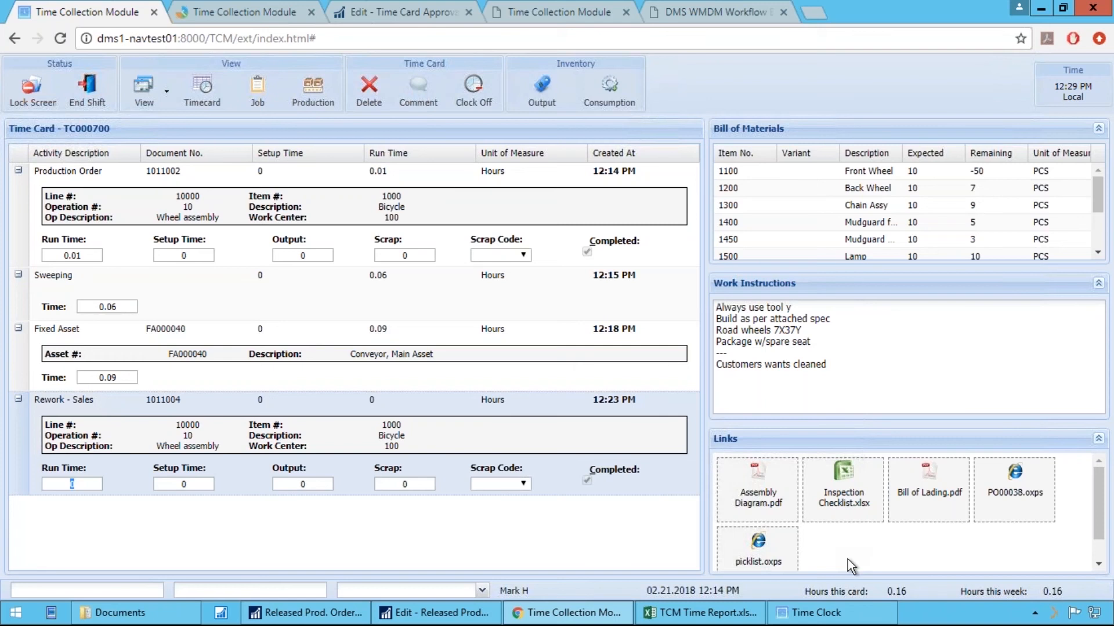
# Return to the production order in Dynamics NAV and open the time card lines behind the first routing operation's total unposted run time
pyautogui.click(433, 612)
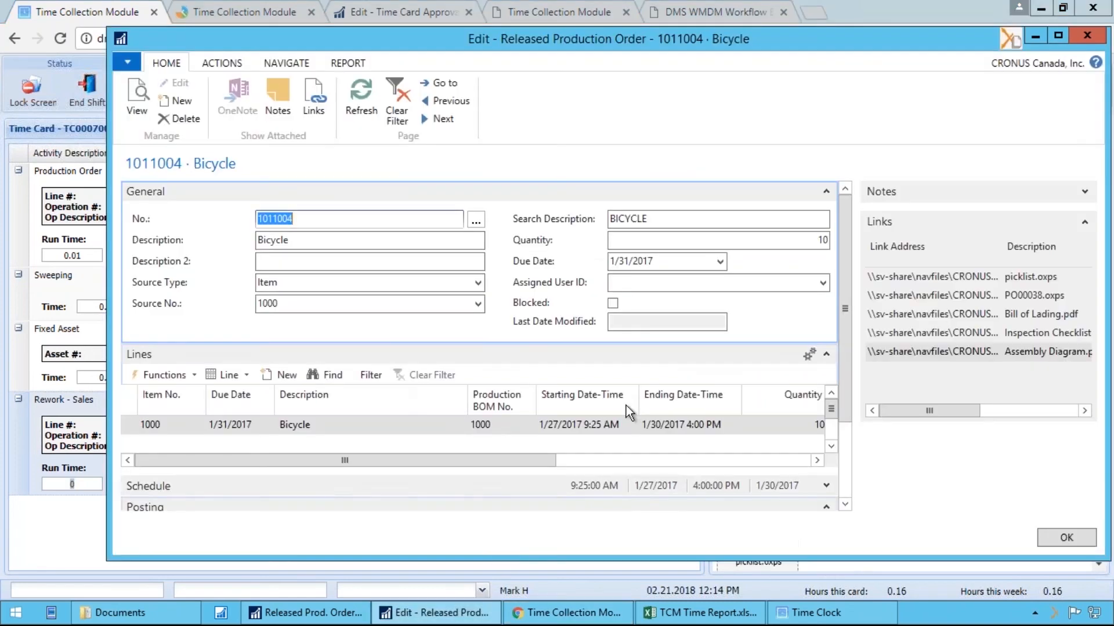
pyautogui.click(244, 374)
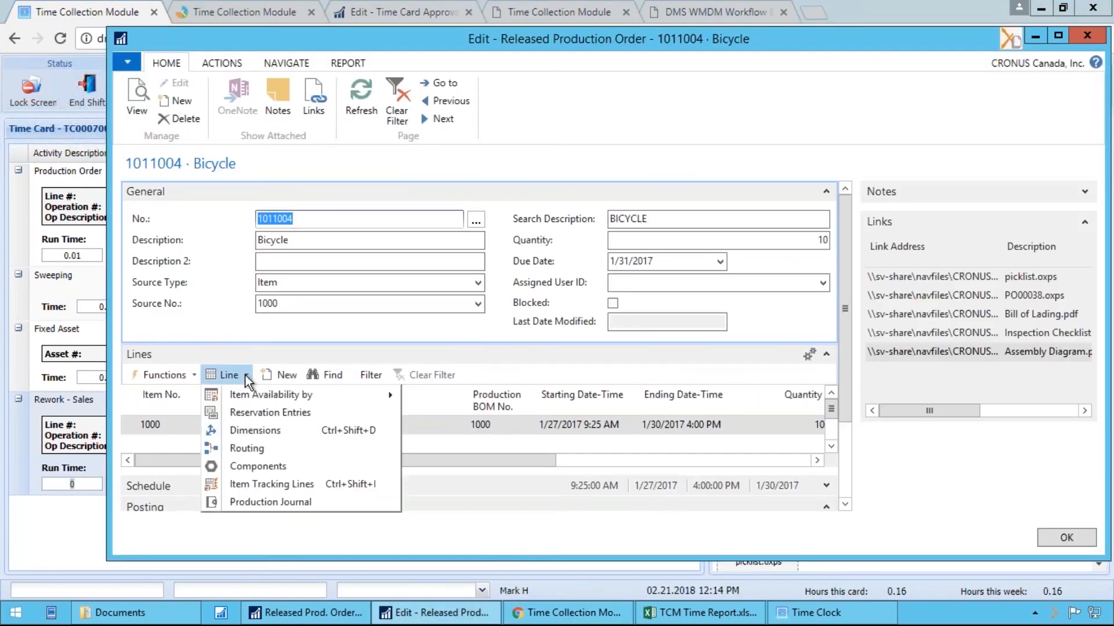
pyautogui.click(271, 449)
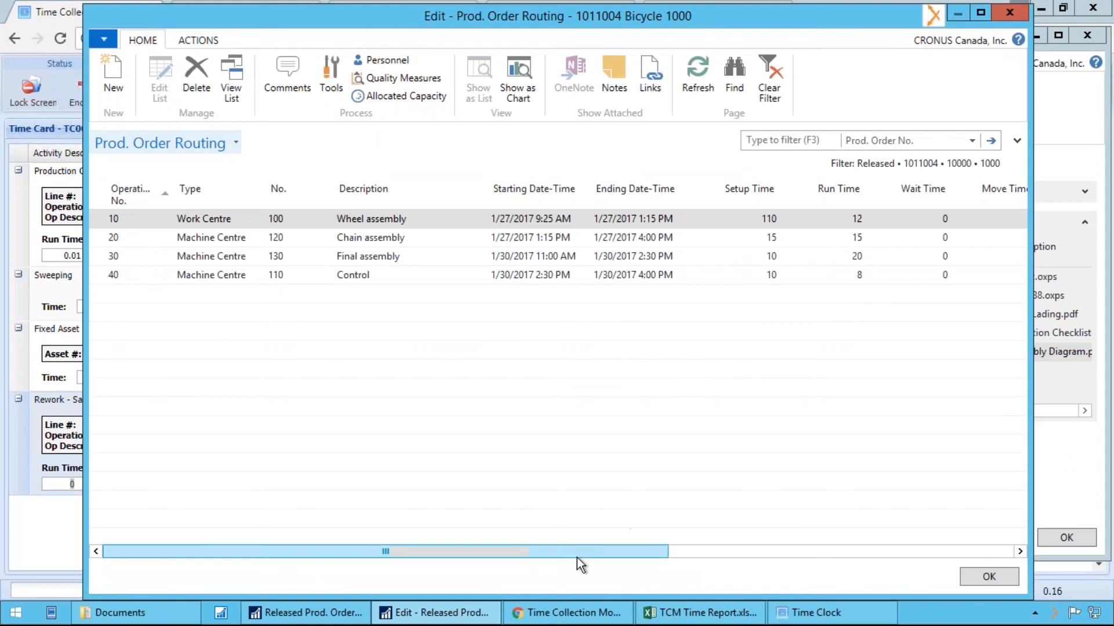
pyautogui.moveTo(576, 558); pyautogui.dragTo(983, 557)
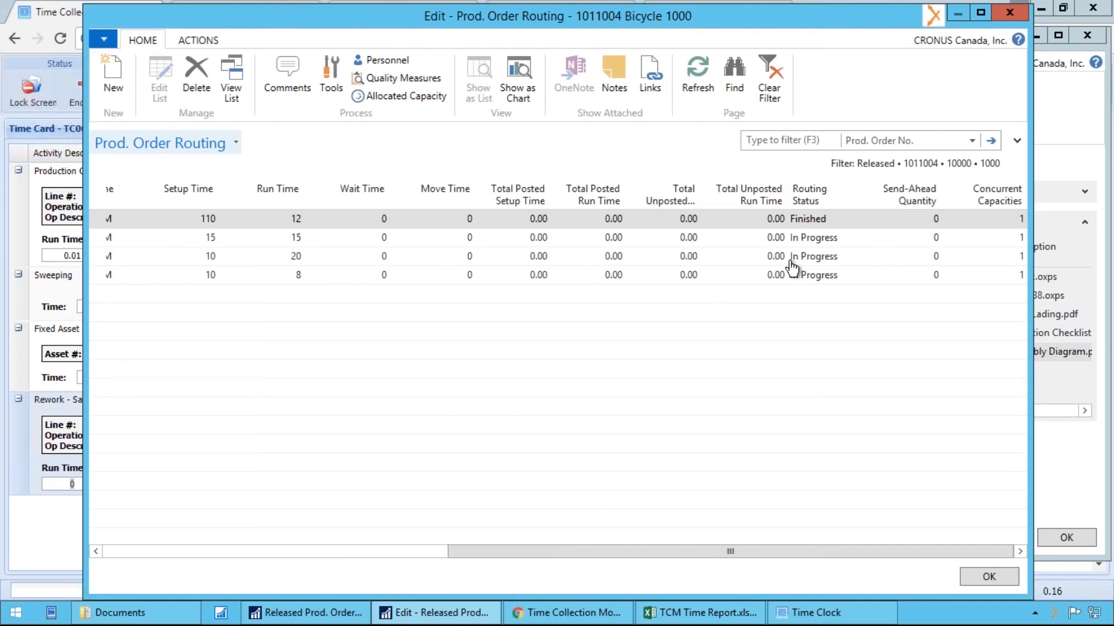
pyautogui.click(777, 223)
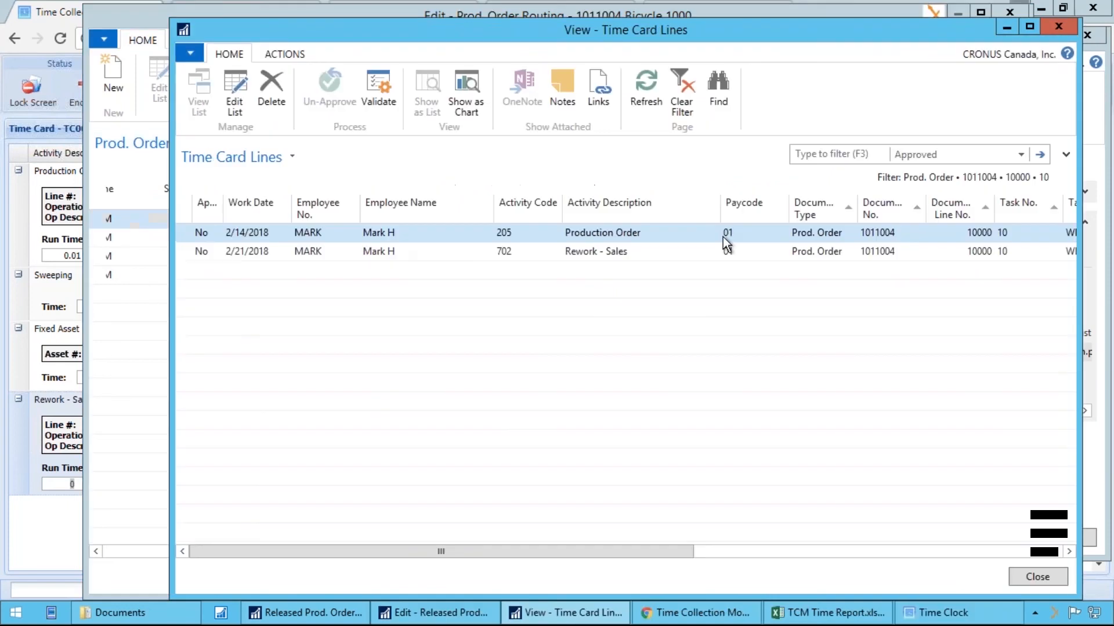
# Examine the Rework - Sales time card line's activity and task details, and close back to the Released Prod. Orders list
pyautogui.click(308, 254)
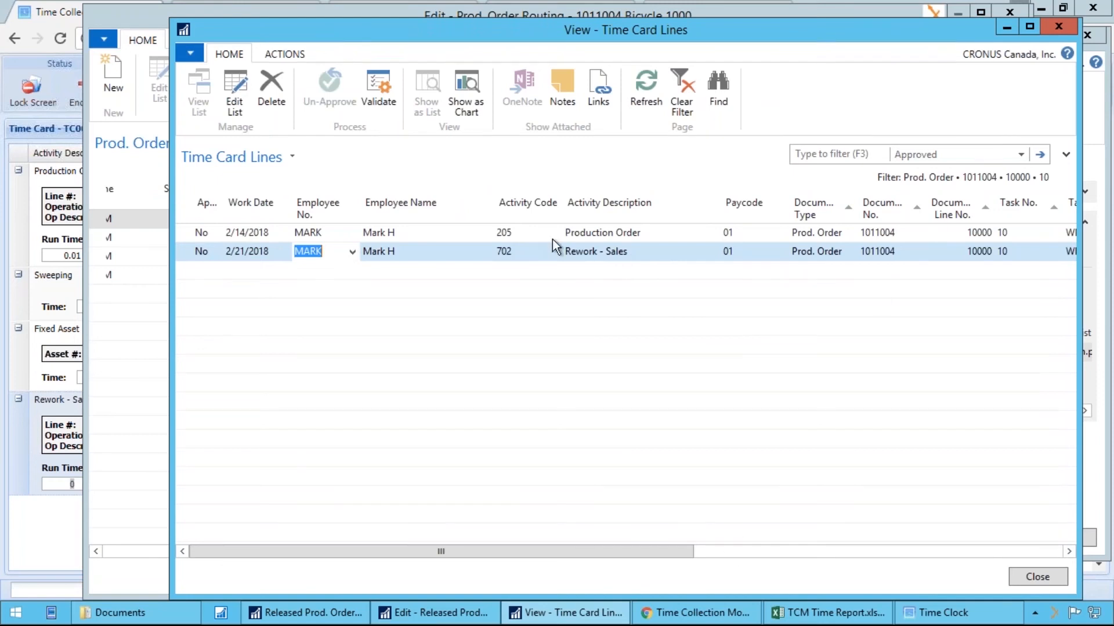
pyautogui.moveTo(658, 550); pyautogui.dragTo(485, 273)
pyautogui.moveTo(683, 551); pyautogui.dragTo(812, 550)
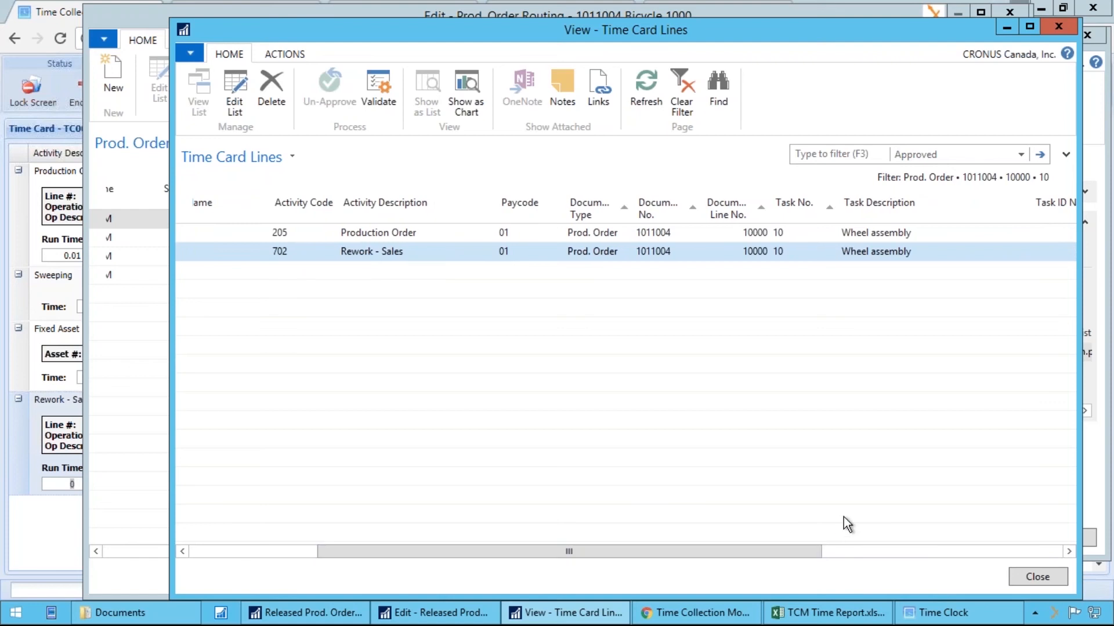
pyautogui.press('Escape')
pyautogui.press('Escape')
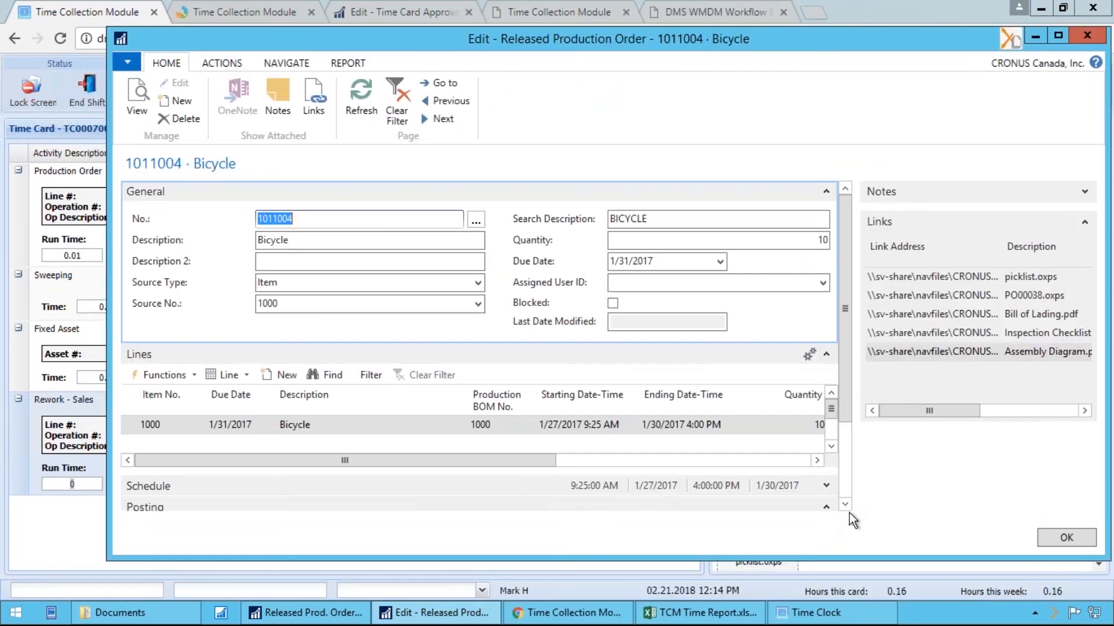
pyautogui.press('Escape')
# Switch to the shop floor time card in the browser and show the Quality Inspections section beside it
pyautogui.click(473, 604)
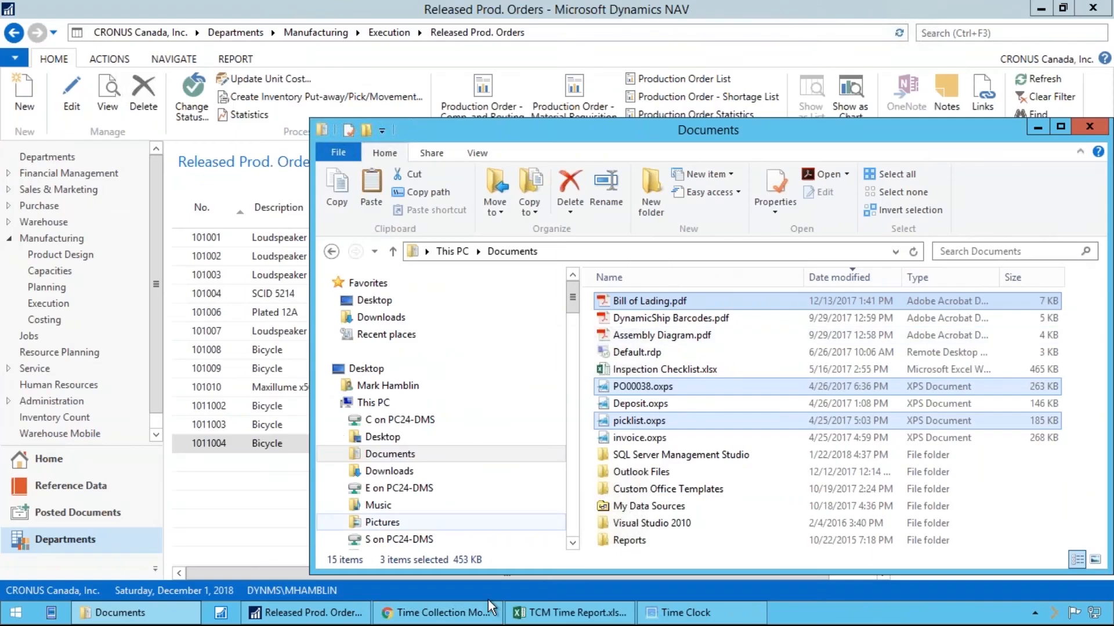
pyautogui.click(436, 612)
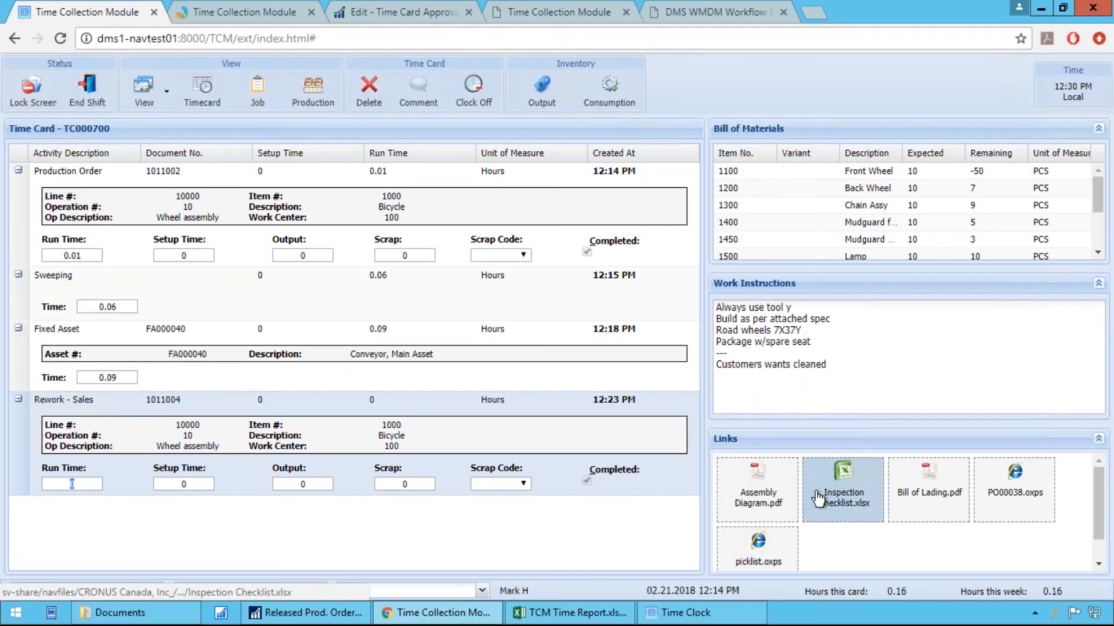
pyautogui.click(160, 103)
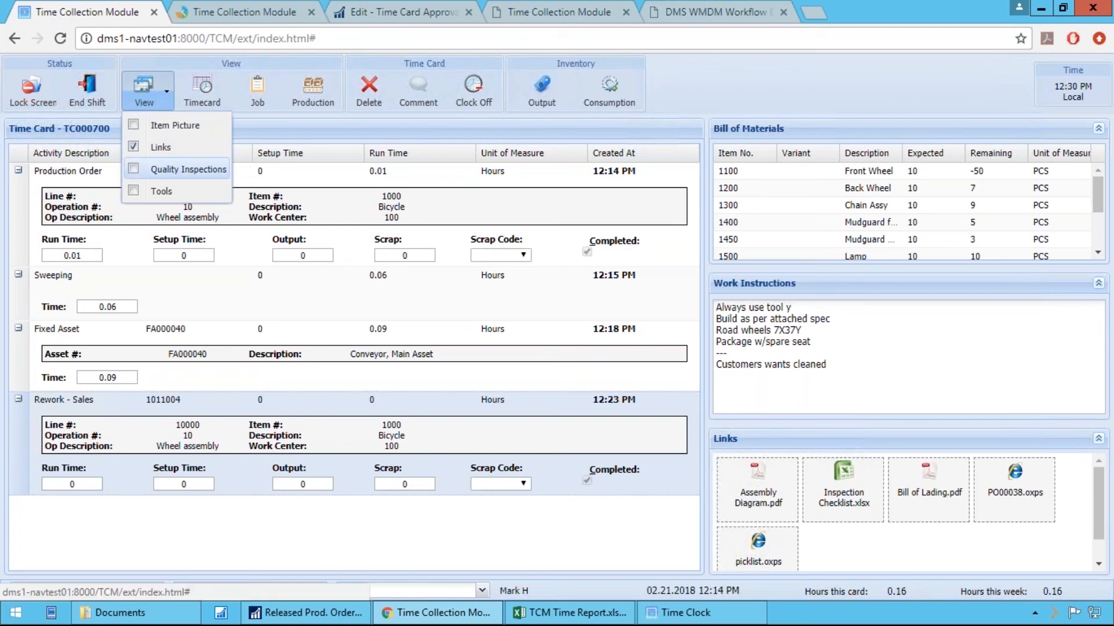
pyautogui.click(180, 169)
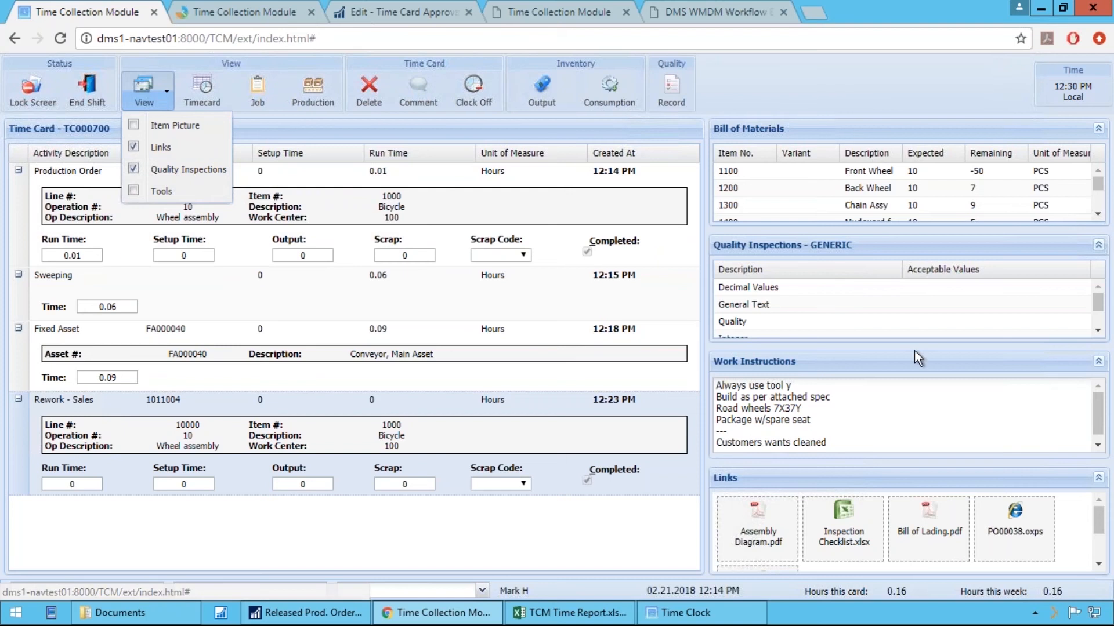
pyautogui.click(963, 365)
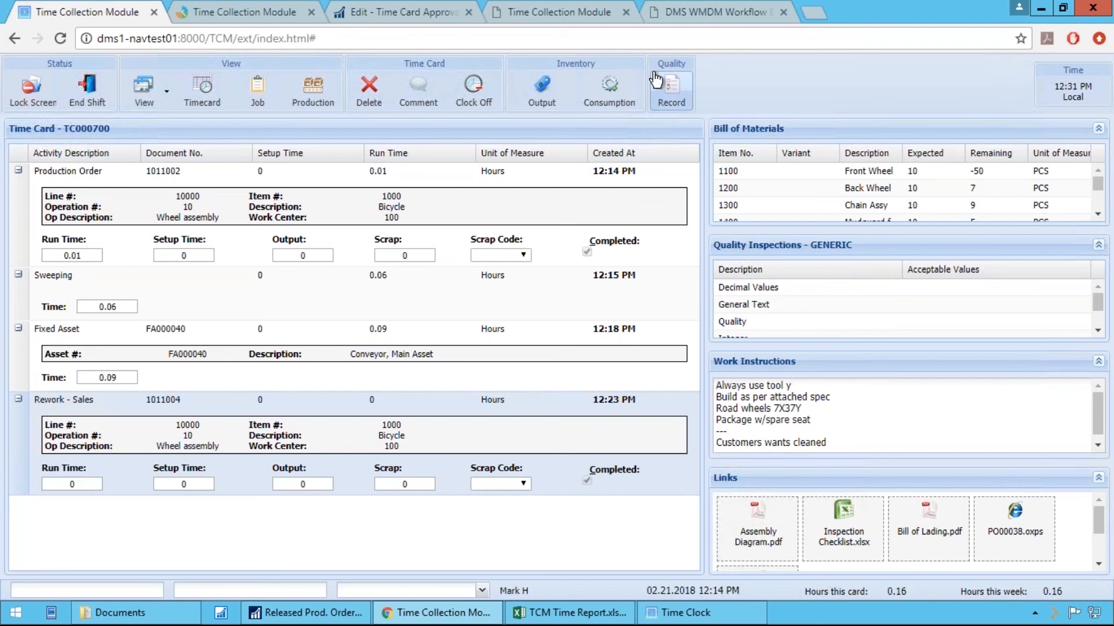
# Open the quality inspection input for the rework line and clear the Text test value
pyautogui.click(670, 88)
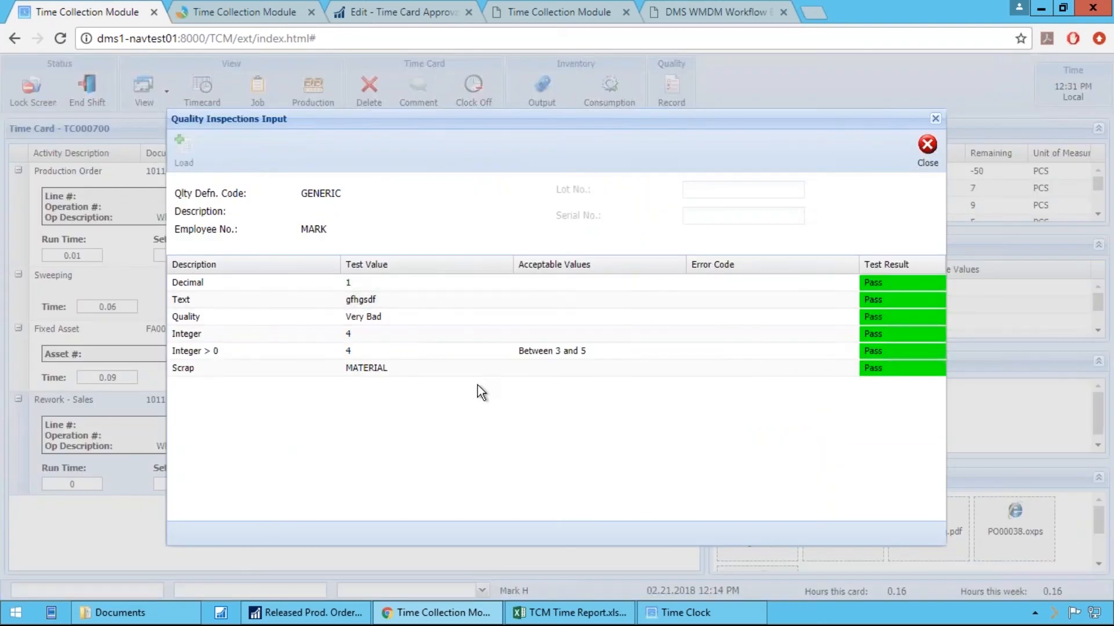
pyautogui.click(377, 301)
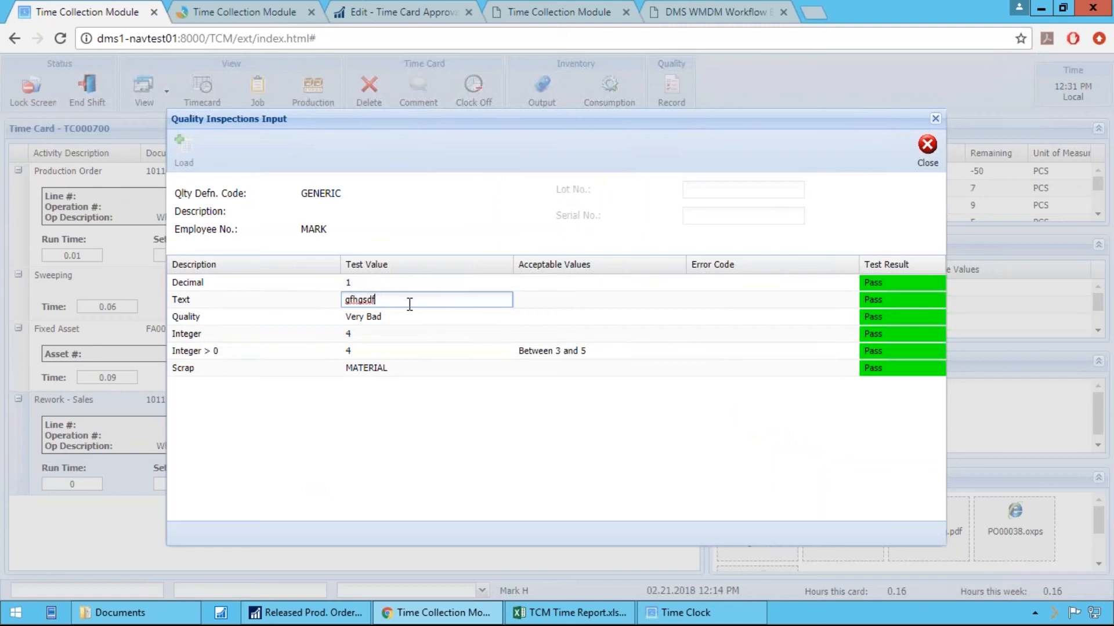
pyautogui.press('BackSpace')
pyautogui.press('BackSpace')
pyautogui.press('BackSpace')
pyautogui.press('BackSpace')
pyautogui.press('BackSpace')
pyautogui.press('BackSpace')
pyautogui.press('BackSpace')
pyautogui.press('Return')
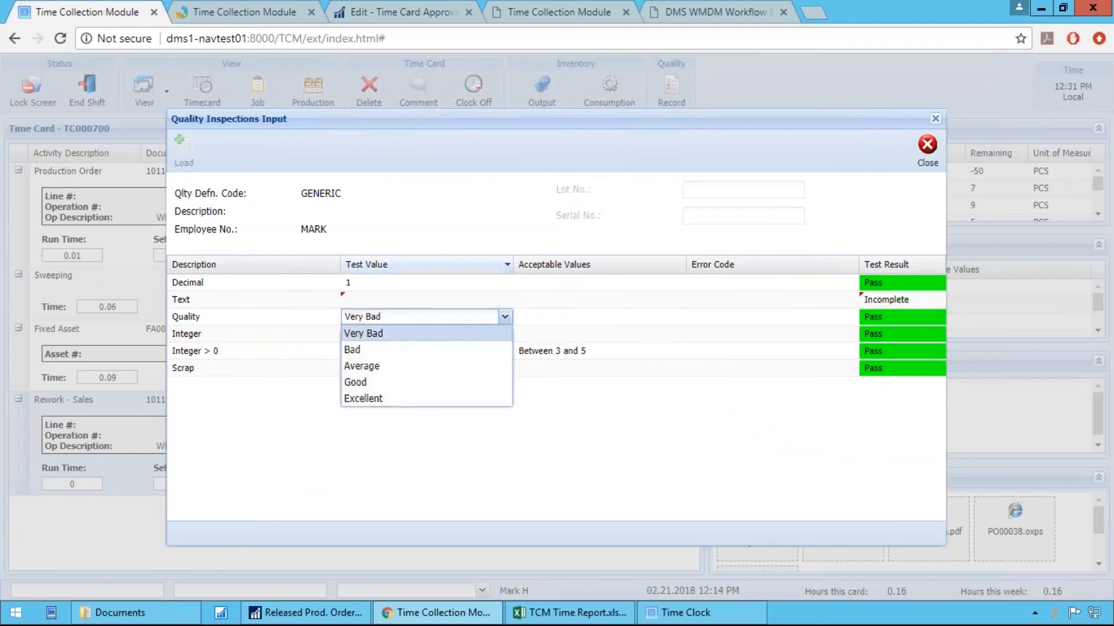
# Set the Quality test value to Excellent in the inspection input
pyautogui.click(388, 350)
pyautogui.click(504, 314)
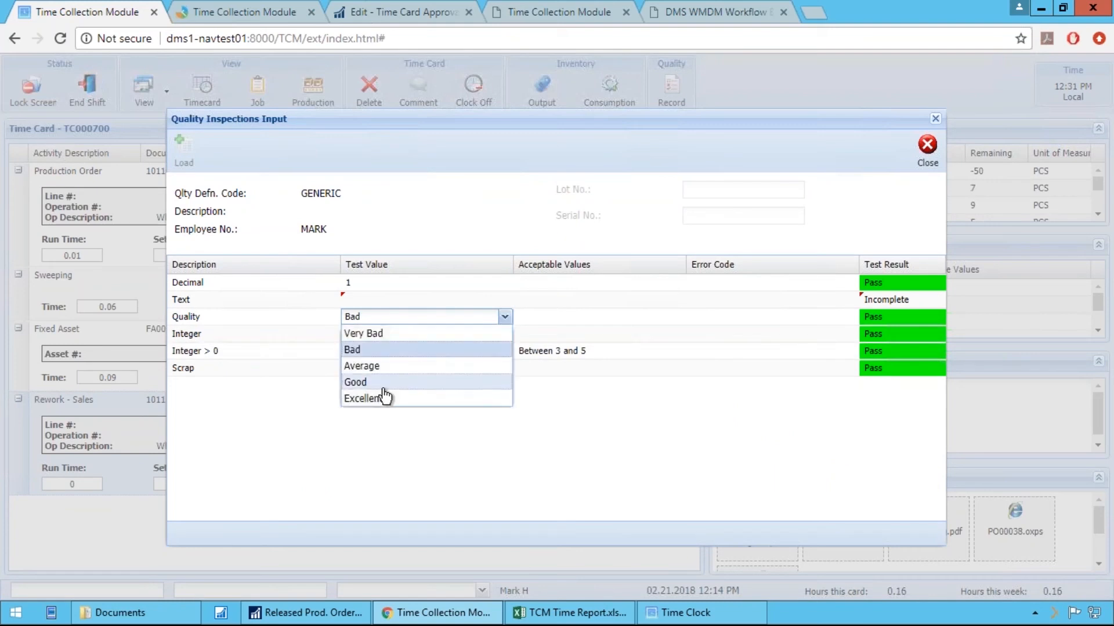
pyautogui.click(376, 399)
pyautogui.click(406, 335)
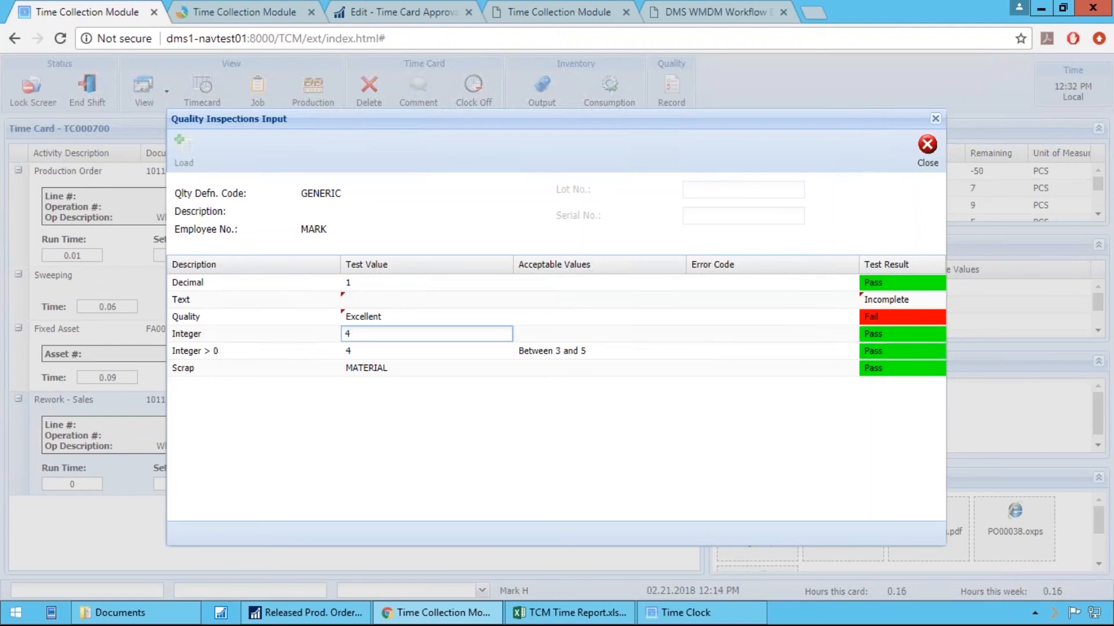
# View the selectable Scrap codes without changing MATERIAL, and close the quality inspection input
pyautogui.click(456, 370)
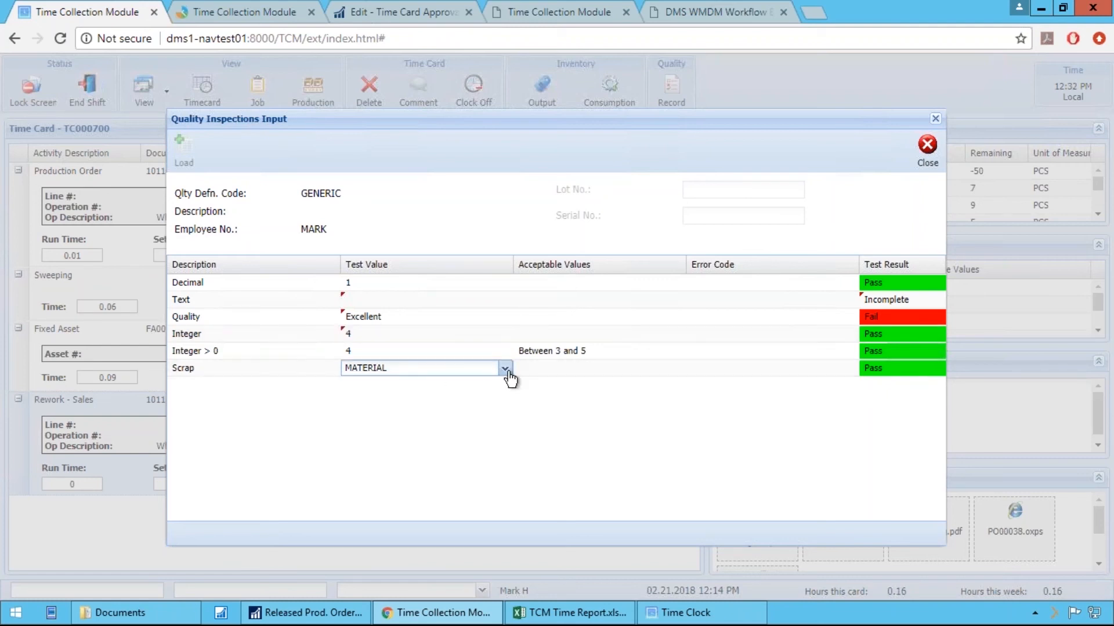
pyautogui.click(504, 369)
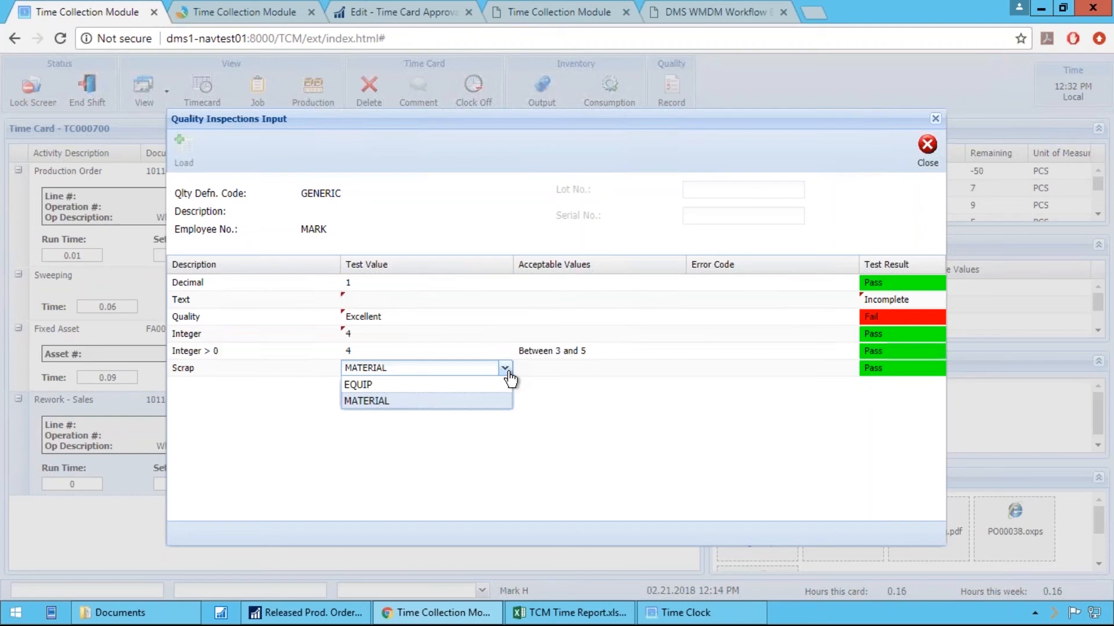
pyautogui.click(834, 144)
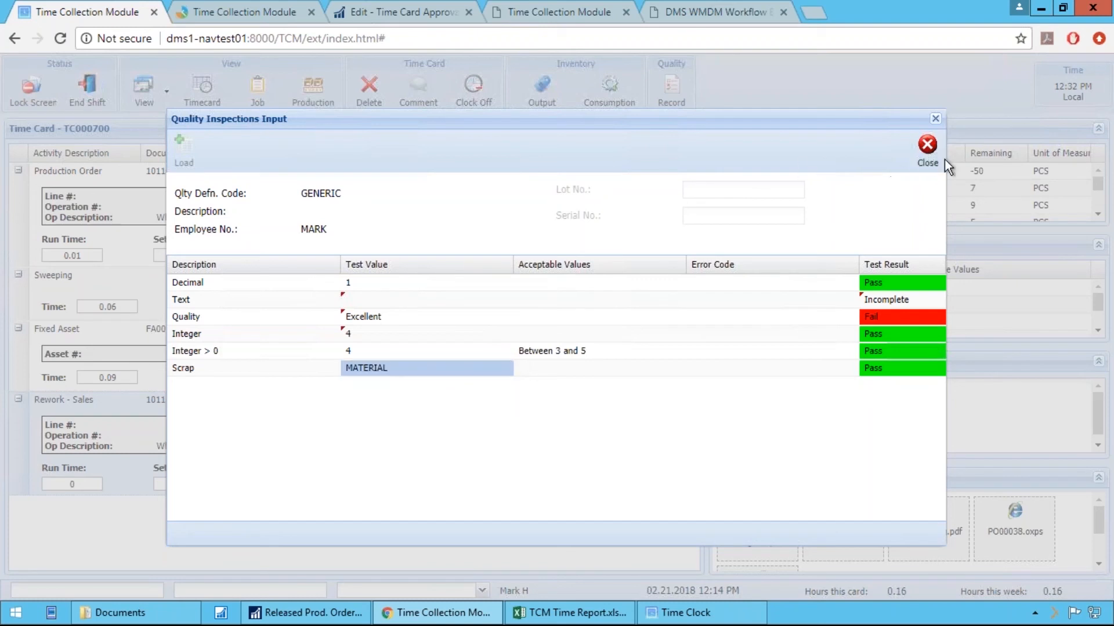
pyautogui.click(926, 150)
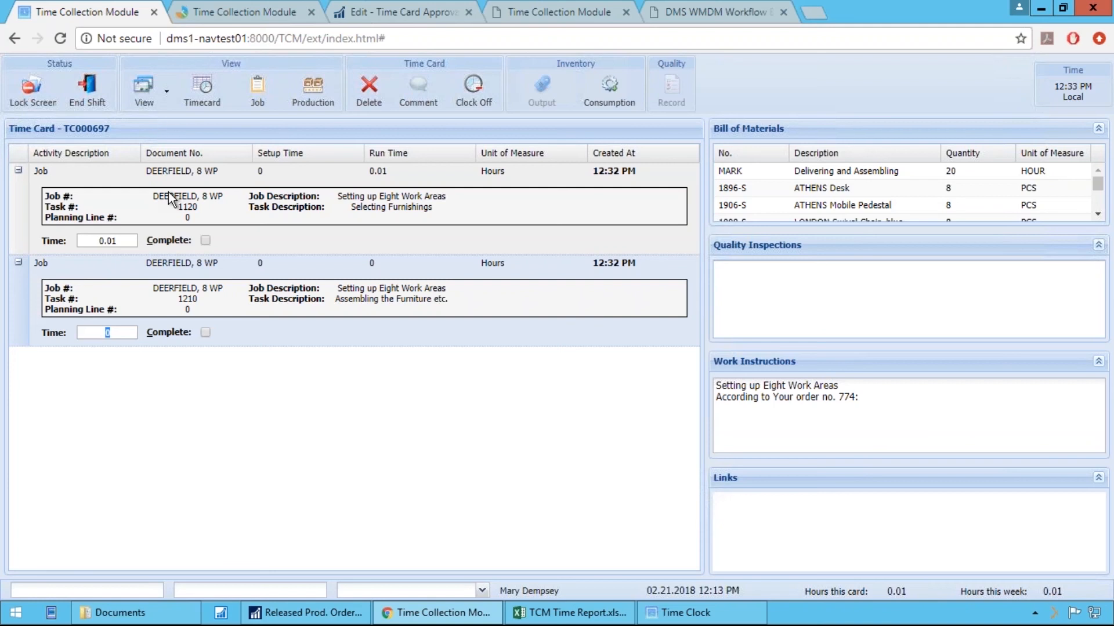
# Compare the materials and work instructions for the Selecting Furnishings and Assembling the Furniture job lines
pyautogui.click(168, 199)
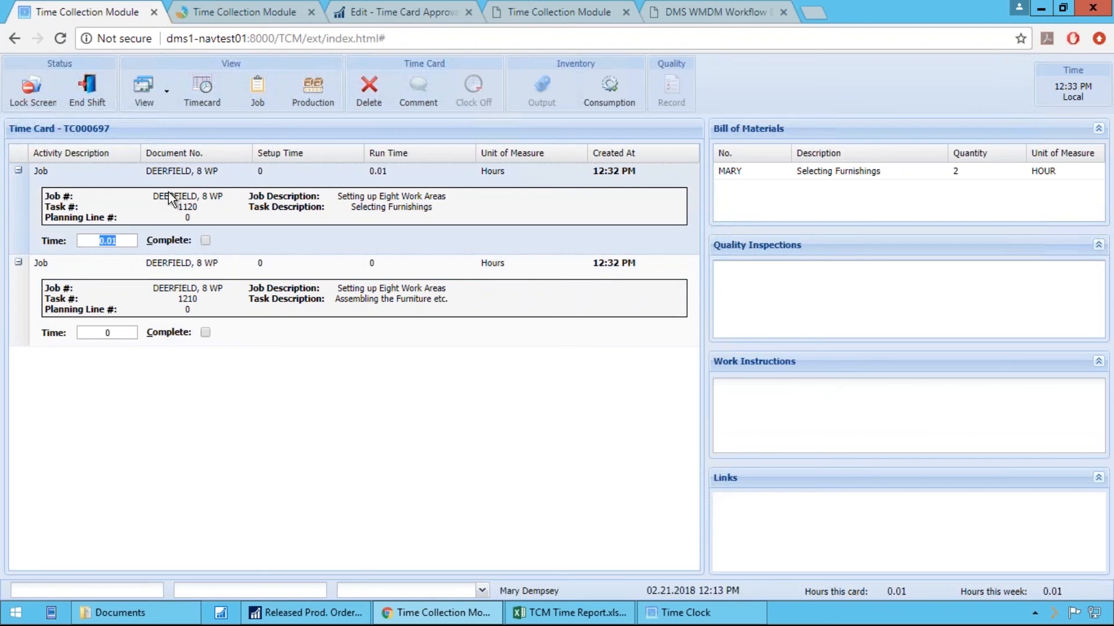
pyautogui.press('Down')
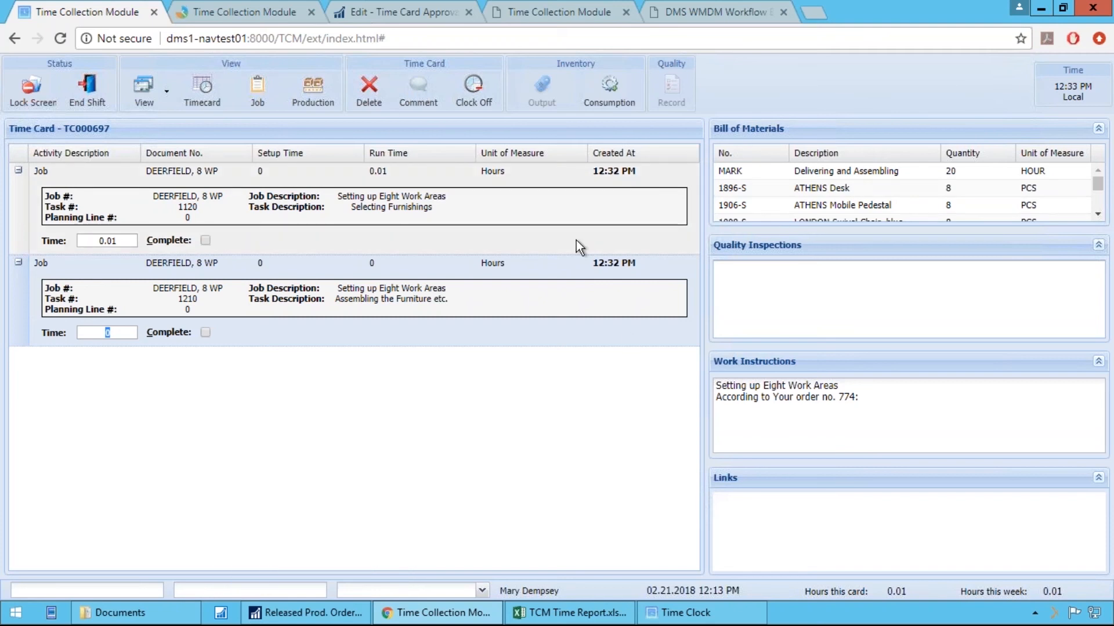
# Switch to Dynamics NAV and review the Time Collection Module's lists, tasks, reports, history and setup entries
pyautogui.click(306, 613)
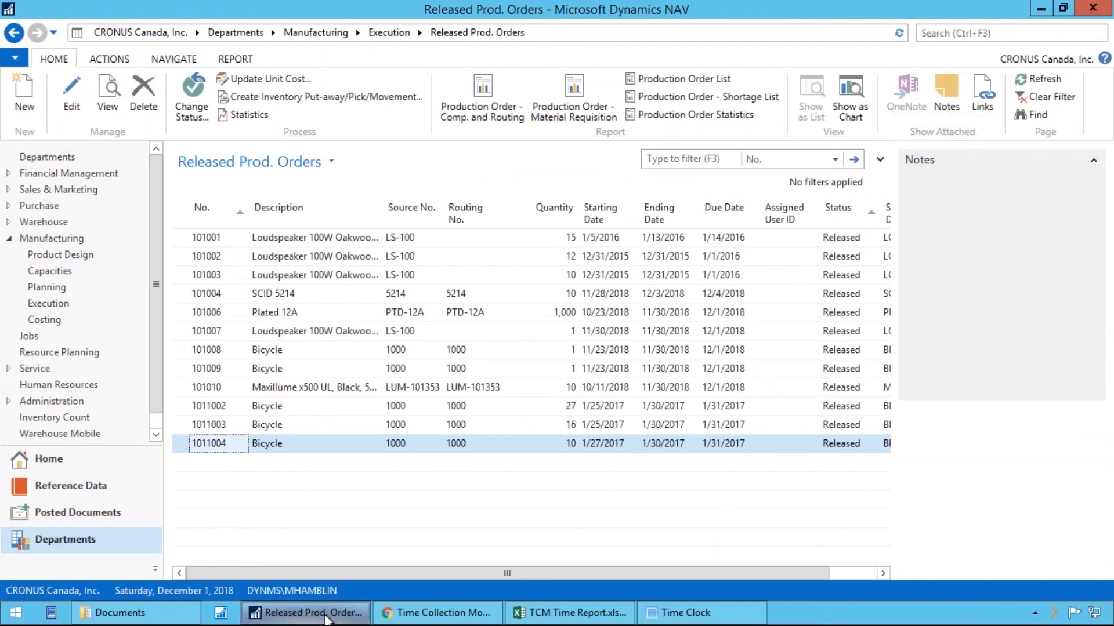
pyautogui.click(15, 33)
pyautogui.click(15, 34)
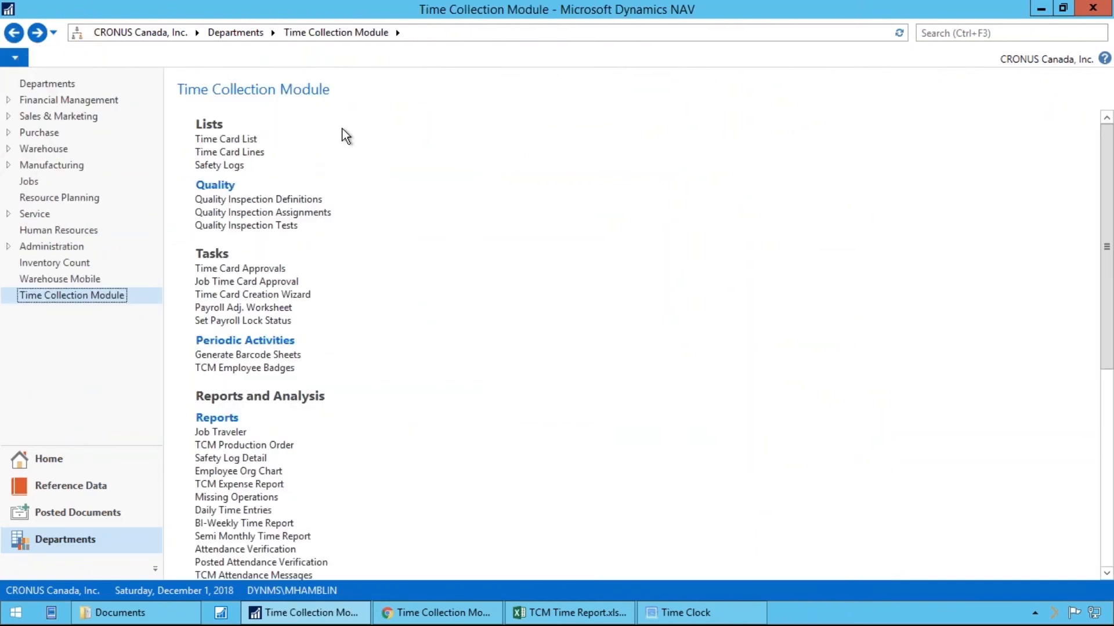
pyautogui.scroll(-10, 369, 380)
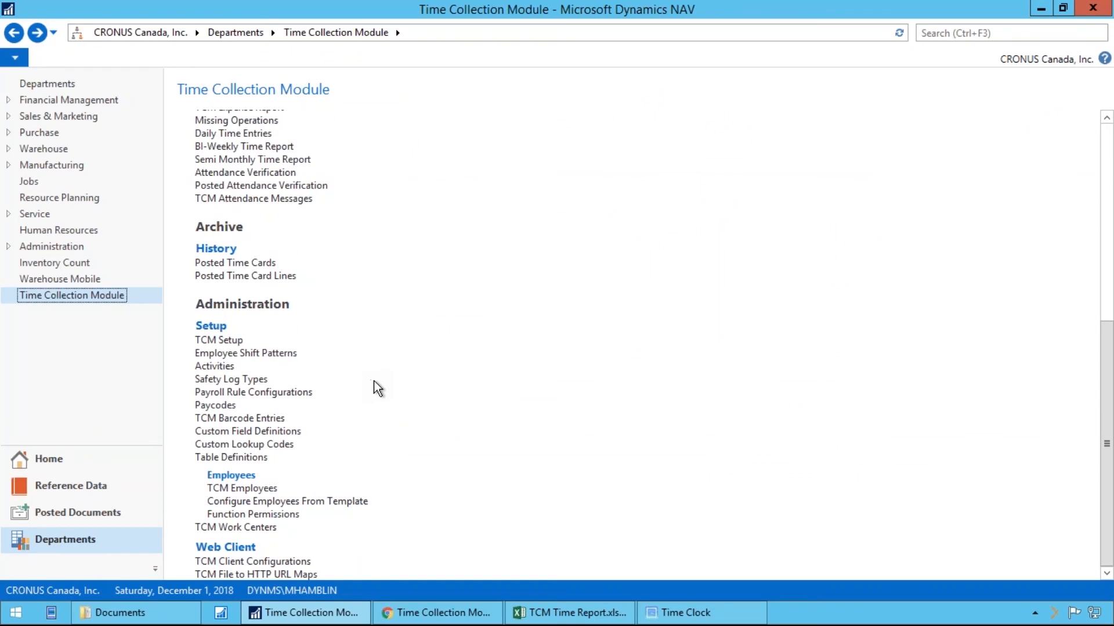
pyautogui.scroll(3, 375, 163)
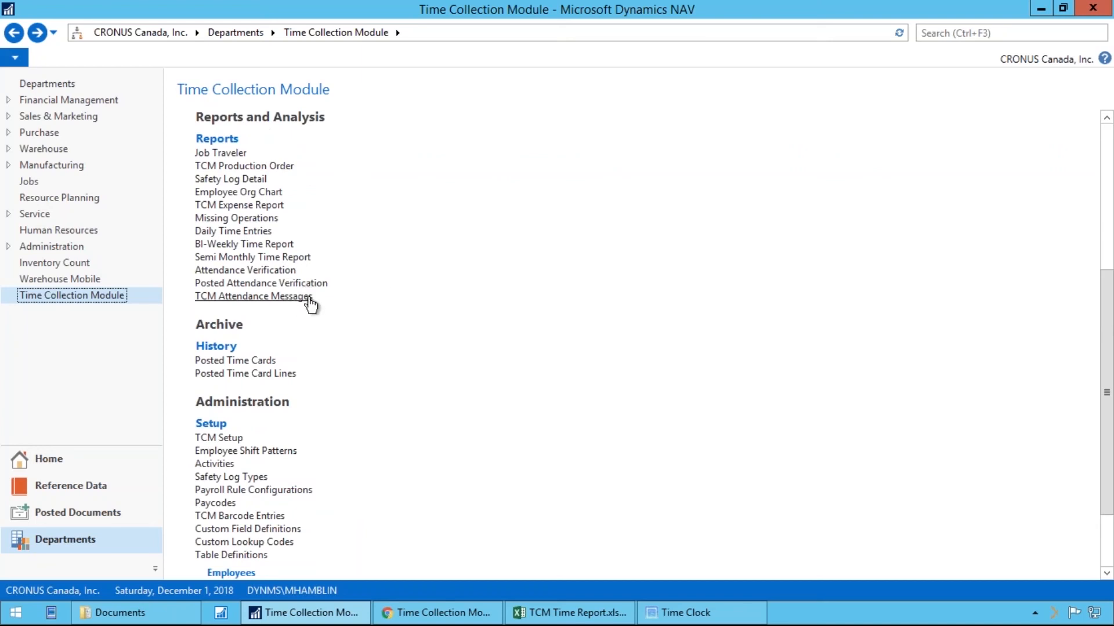
pyautogui.scroll(-3, 383, 286)
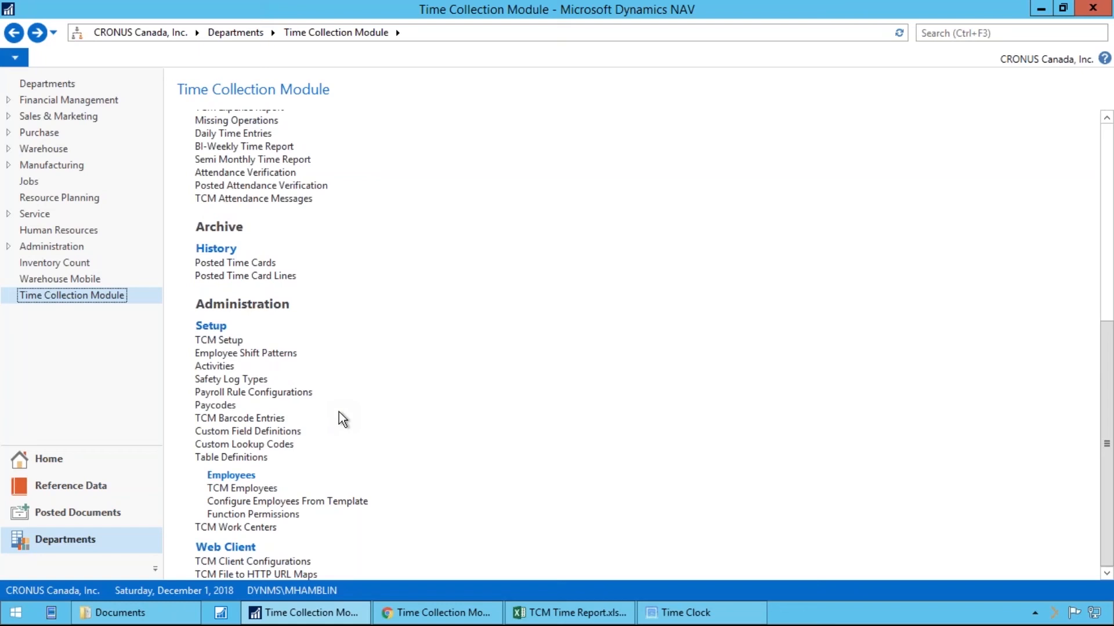
pyautogui.scroll(10, 342, 418)
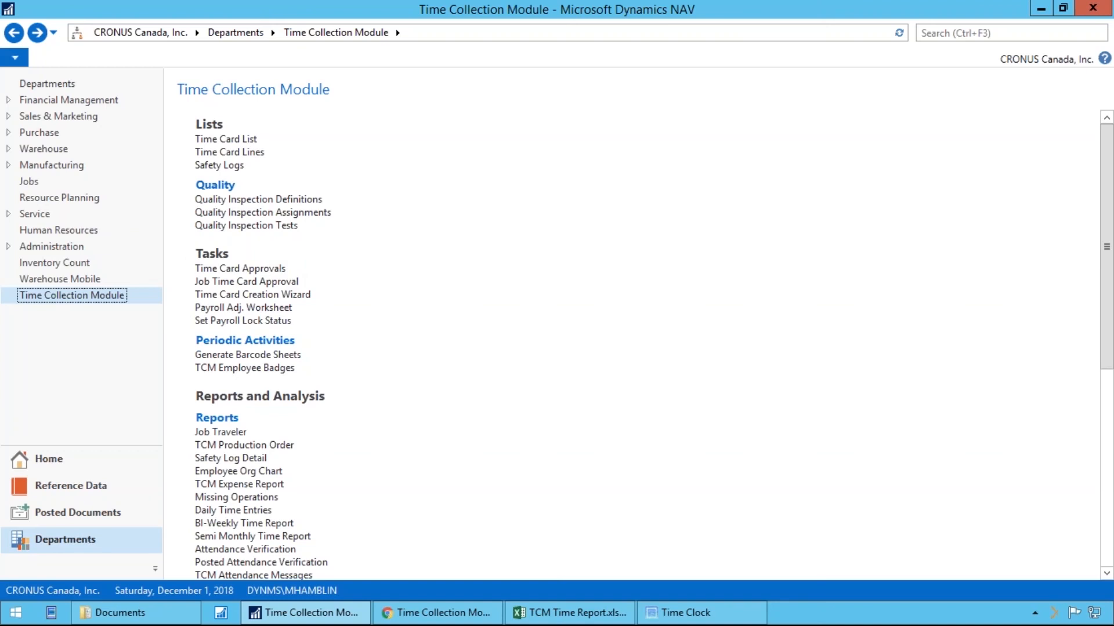
pyautogui.click(449, 606)
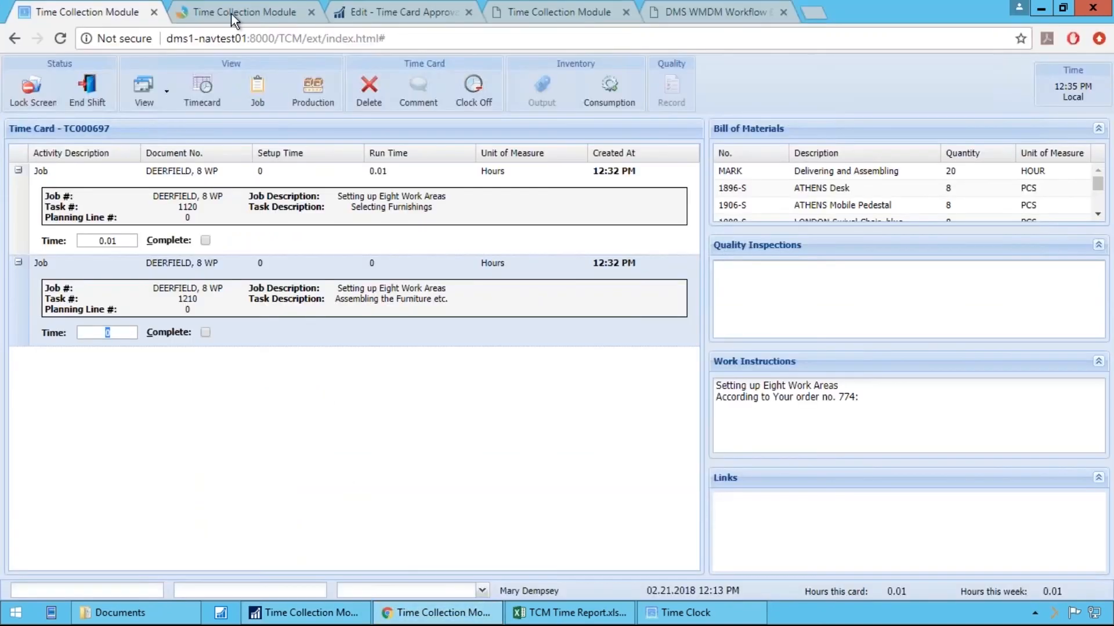
pyautogui.click(406, 16)
pyautogui.click(699, 354)
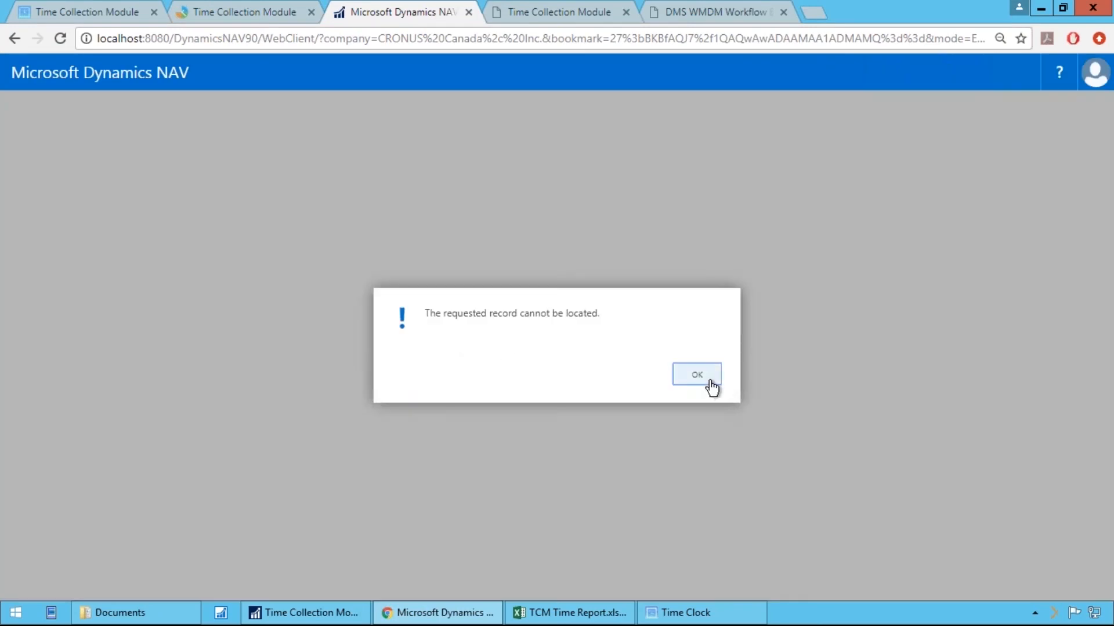
pyautogui.click(698, 375)
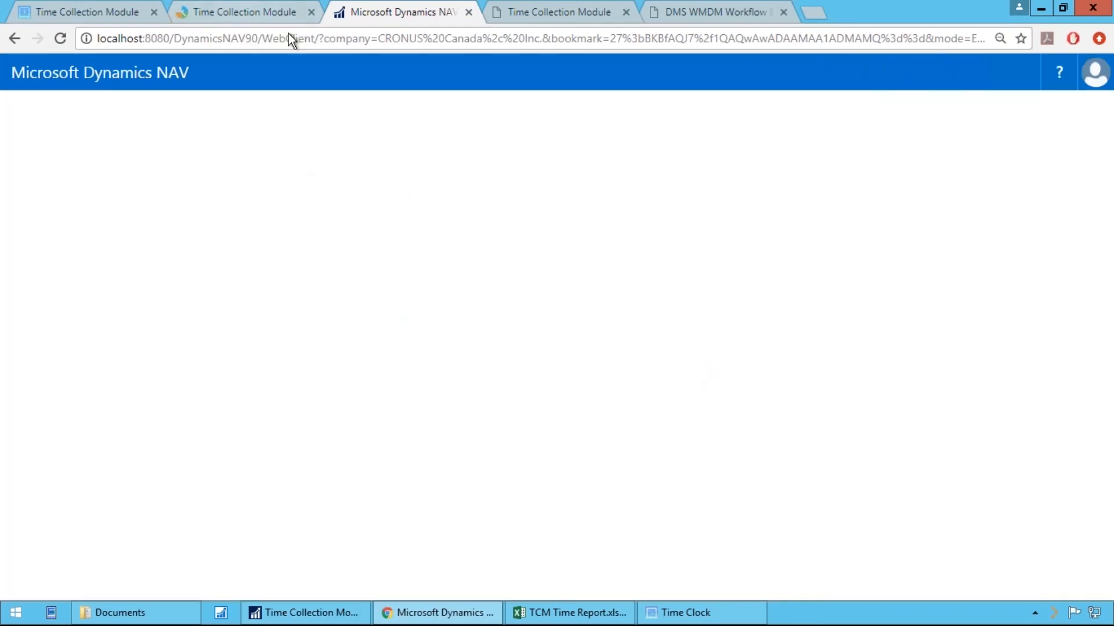
pyautogui.click(248, 13)
# Open Time Card Approvals in Dynamics NAV, turning off Only Show Managed Employees and turning on Show Open Cards
pyautogui.click(305, 613)
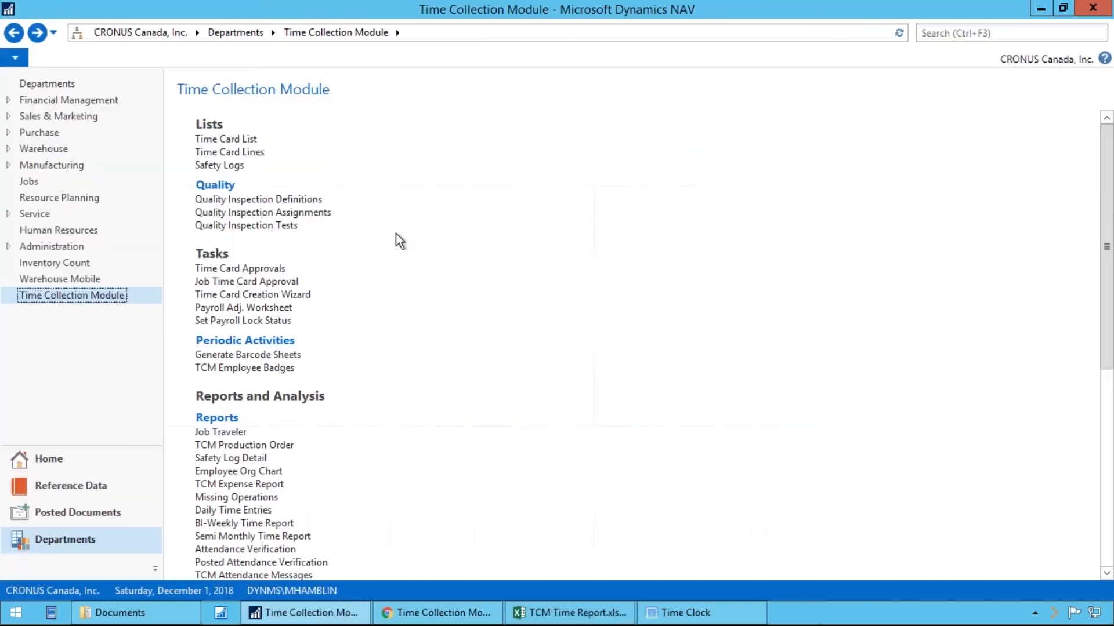
pyautogui.click(264, 271)
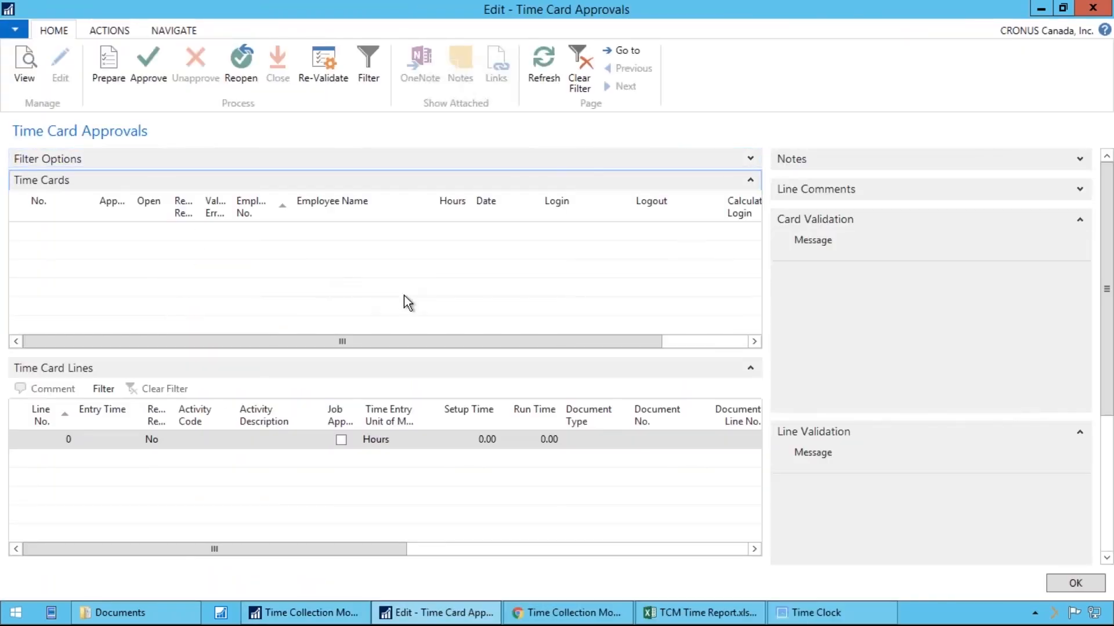
pyautogui.click(750, 158)
pyautogui.click(416, 186)
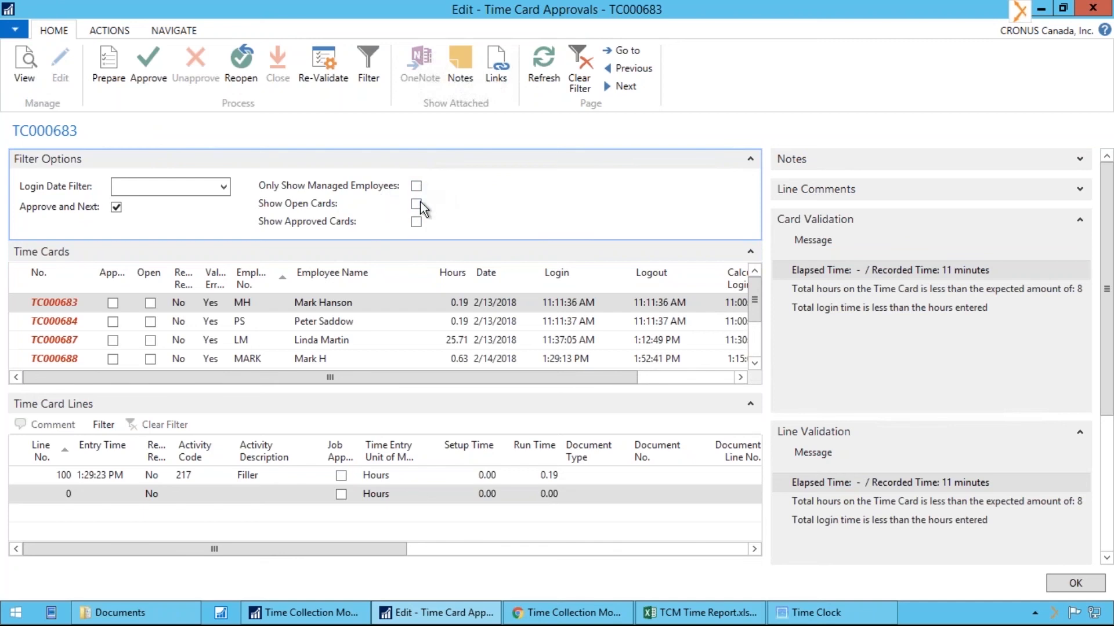
pyautogui.click(415, 204)
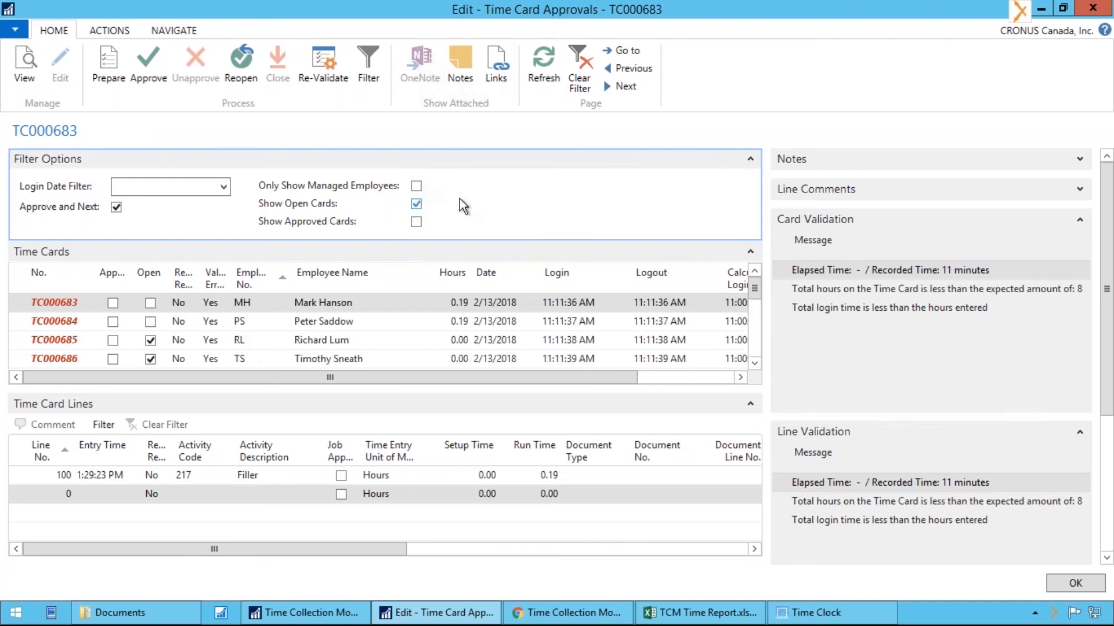
pyautogui.click(749, 159)
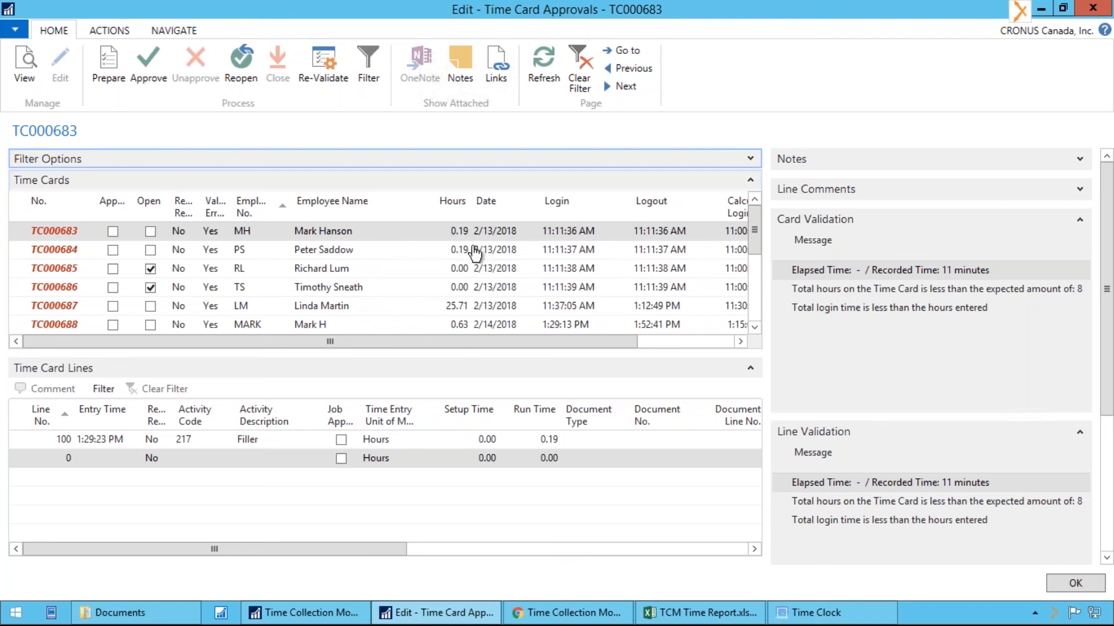
# Compare the login and logout times with the calculated ones for time cards TC000683 and TC000687
pyautogui.click(566, 232)
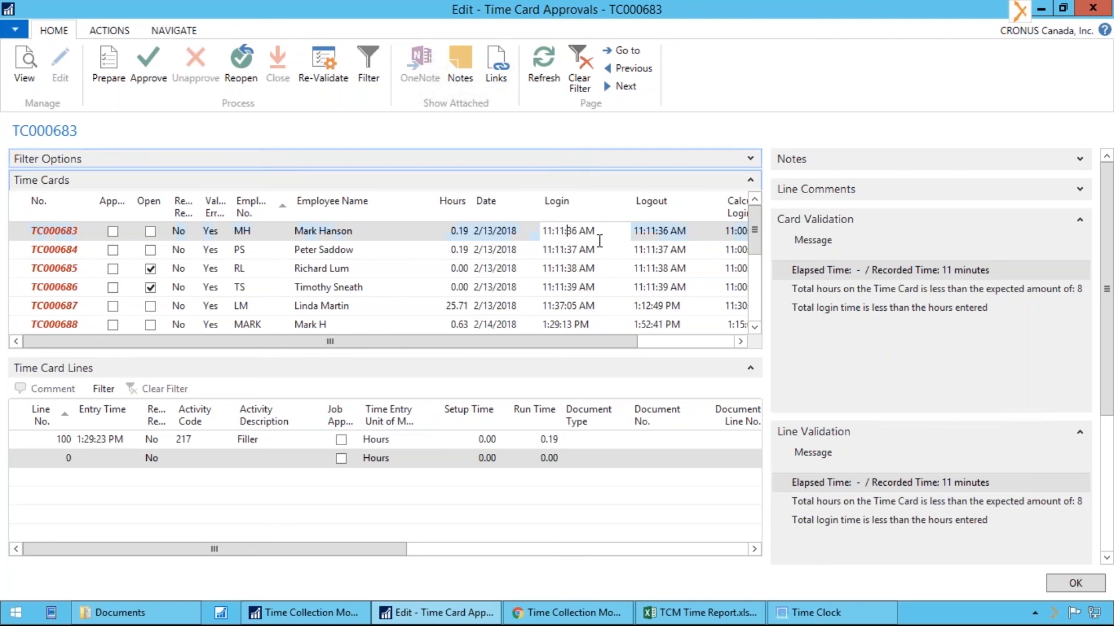
pyautogui.click(668, 233)
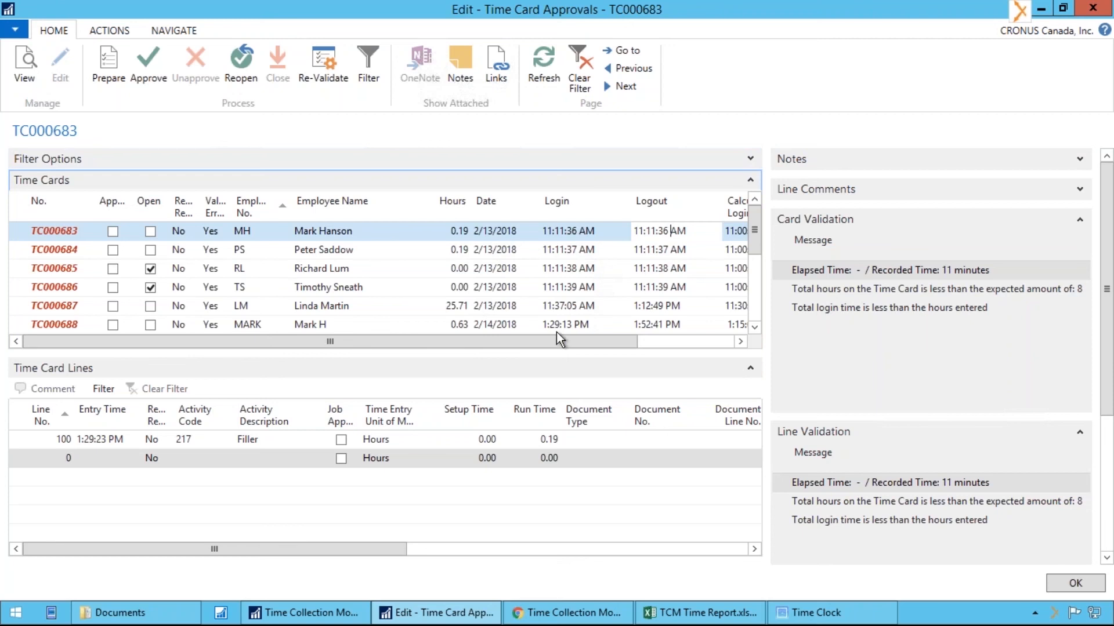
pyautogui.click(556, 306)
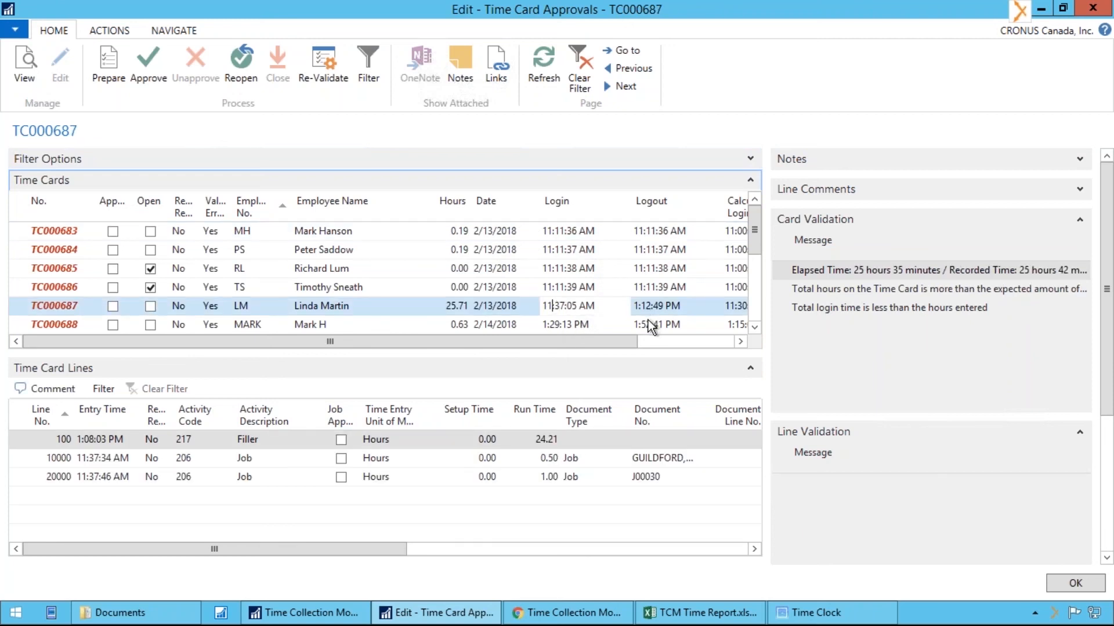
pyautogui.moveTo(605, 343); pyautogui.dragTo(709, 348)
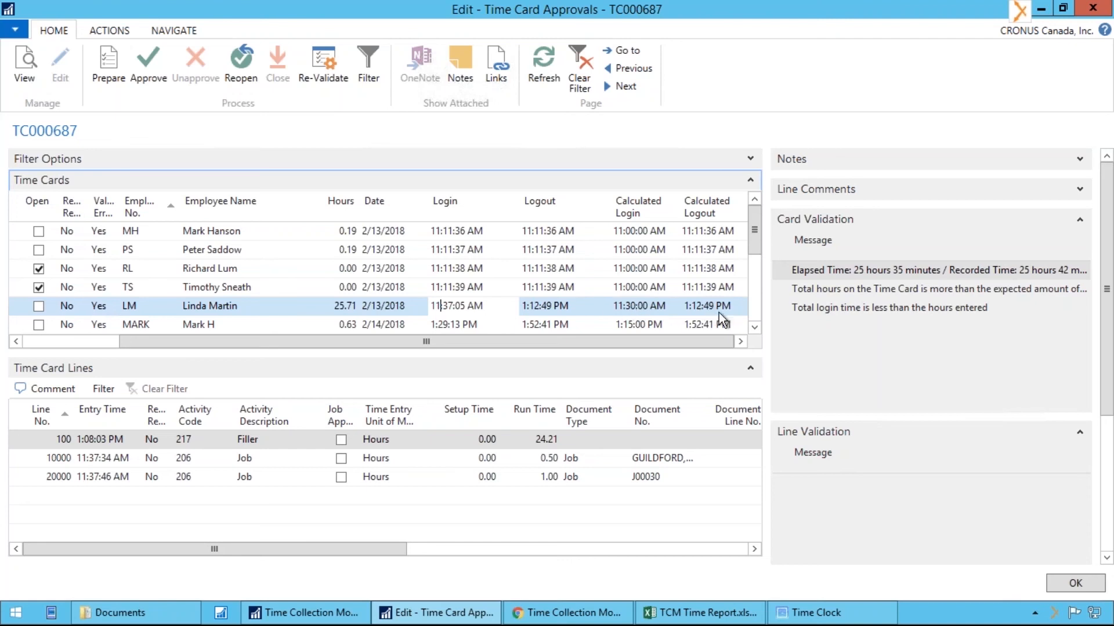
pyautogui.moveTo(676, 342); pyautogui.dragTo(336, 325)
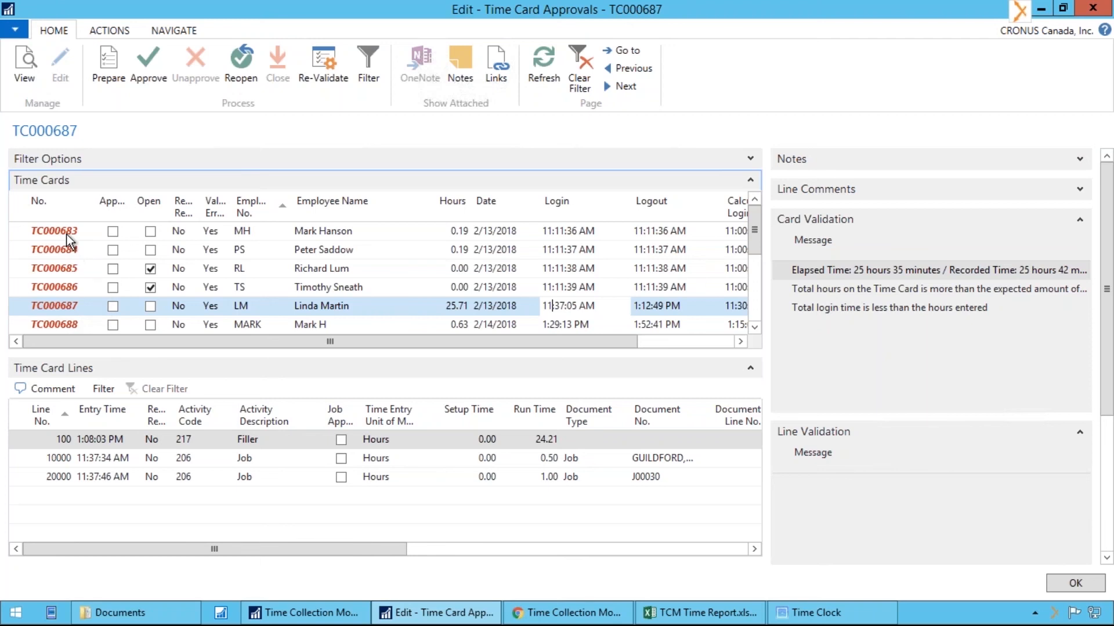
# Look through the listed time cards and examine the full card validation messages for TC000687, widening their pane
pyautogui.scroll(-2, 68, 242)
pyautogui.scroll(-1, 68, 242)
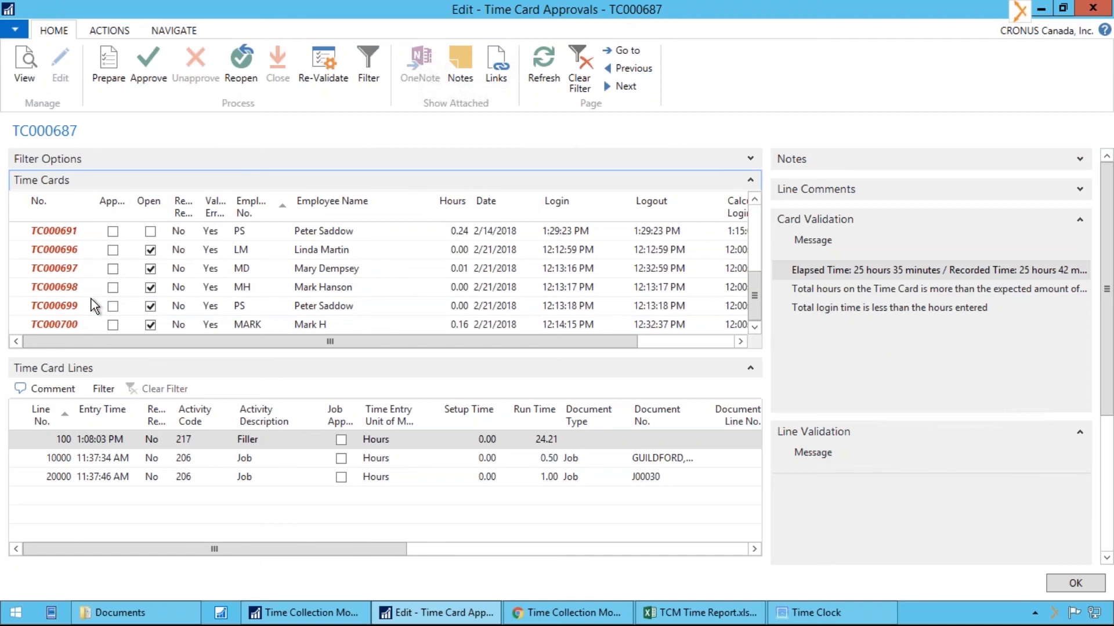
pyautogui.scroll(3, 92, 298)
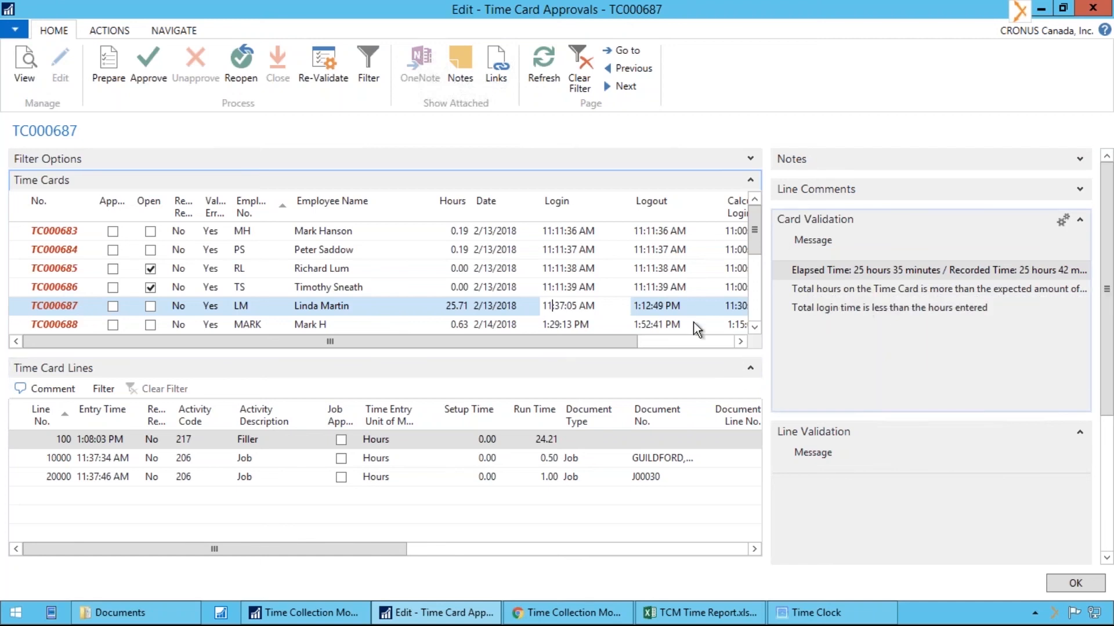
pyautogui.moveTo(767, 310); pyautogui.dragTo(746, 308)
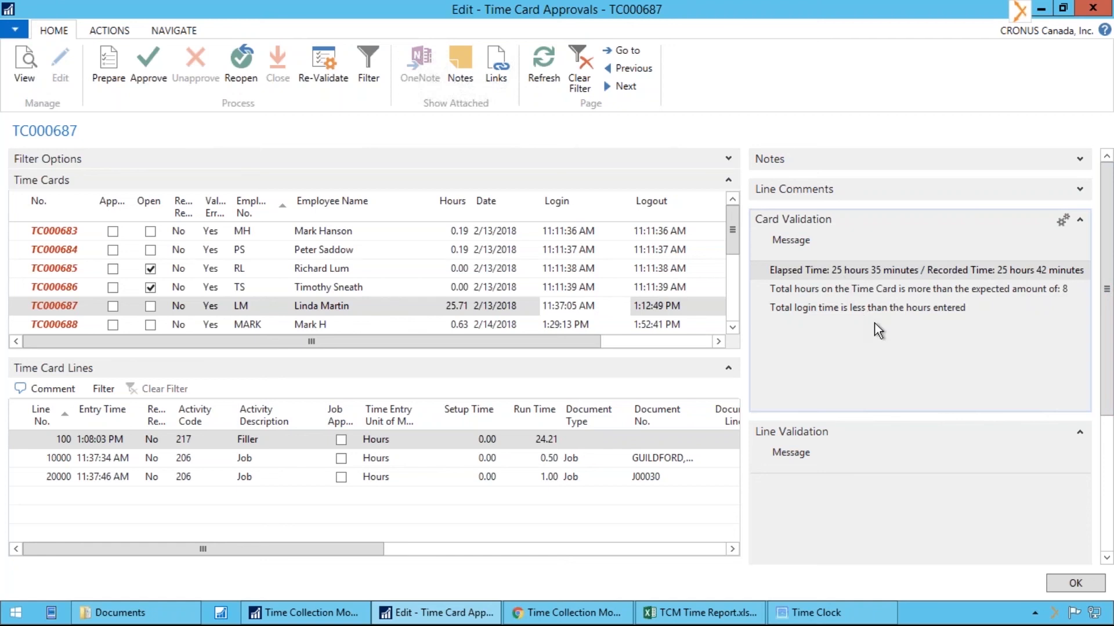
pyautogui.click(813, 309)
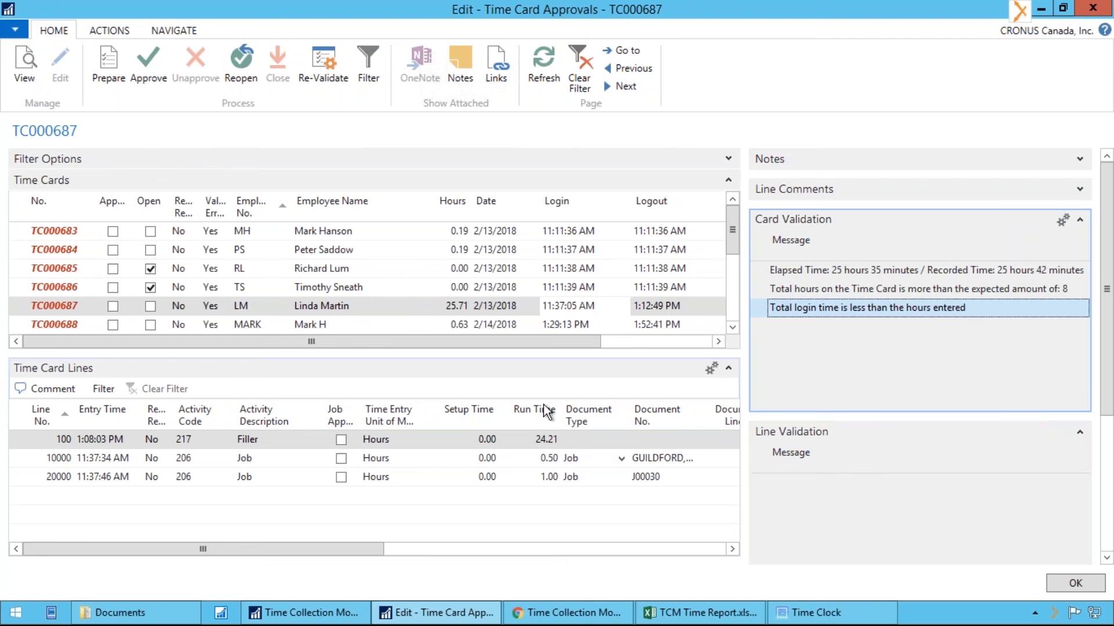
# Examine the validation messages of time card TC000700 and the setup times on its Production Order and Rework - Sales lines
pyautogui.scroll(-3, 505, 280)
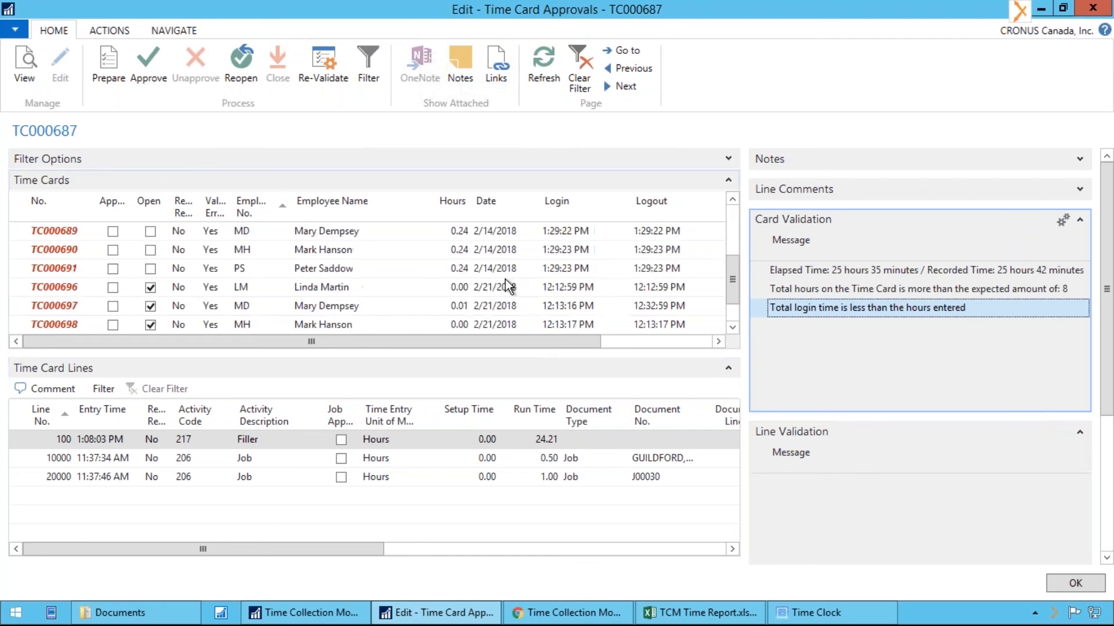
pyautogui.click(323, 326)
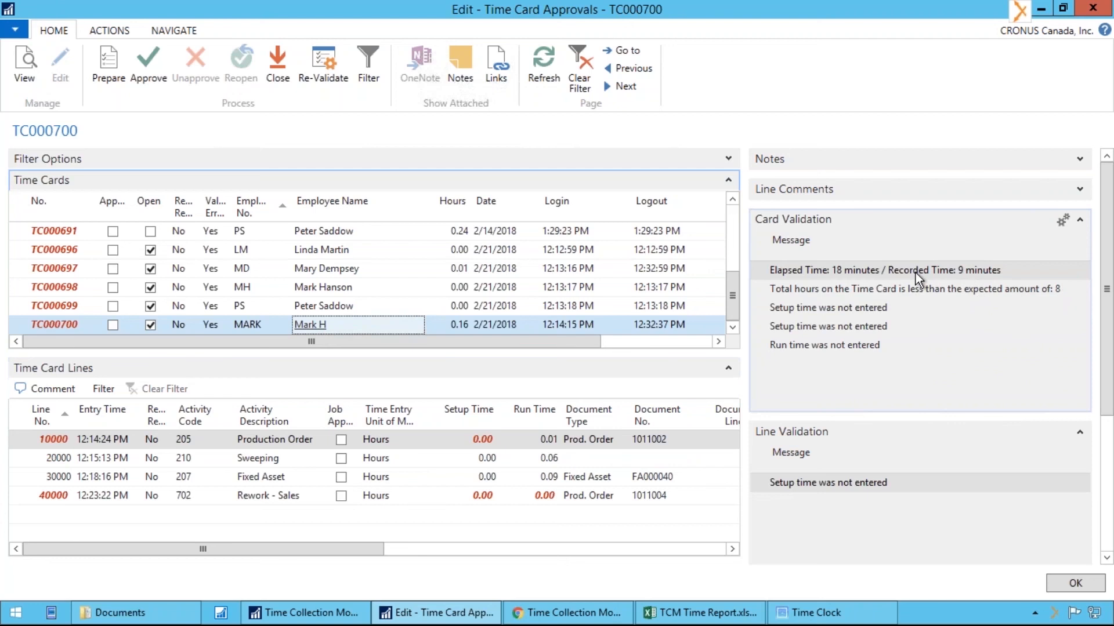
pyautogui.click(833, 270)
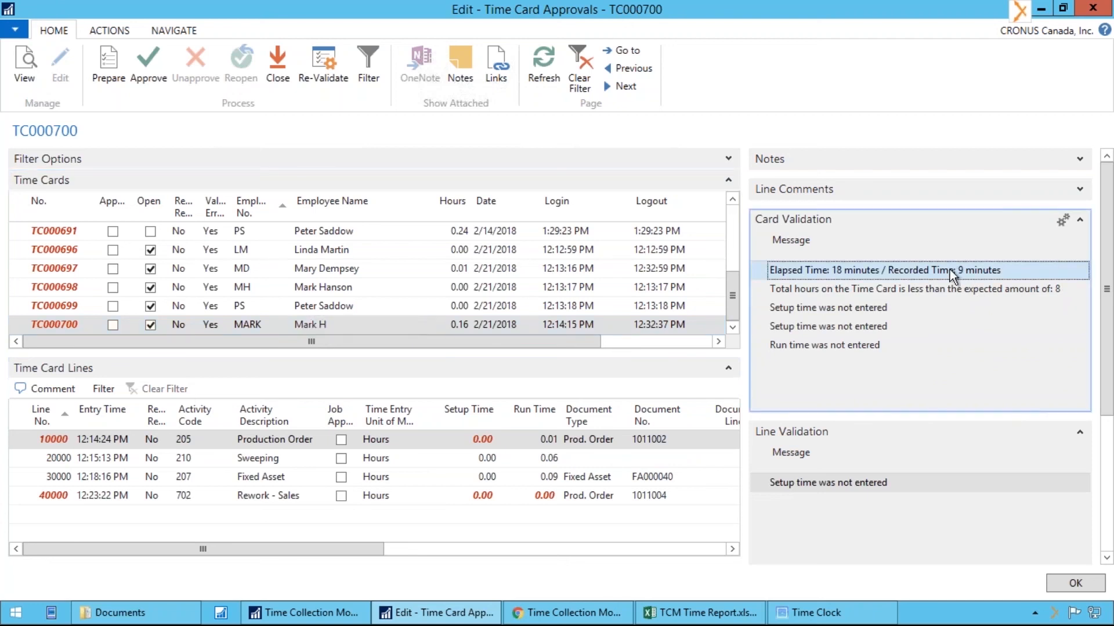
pyautogui.click(485, 439)
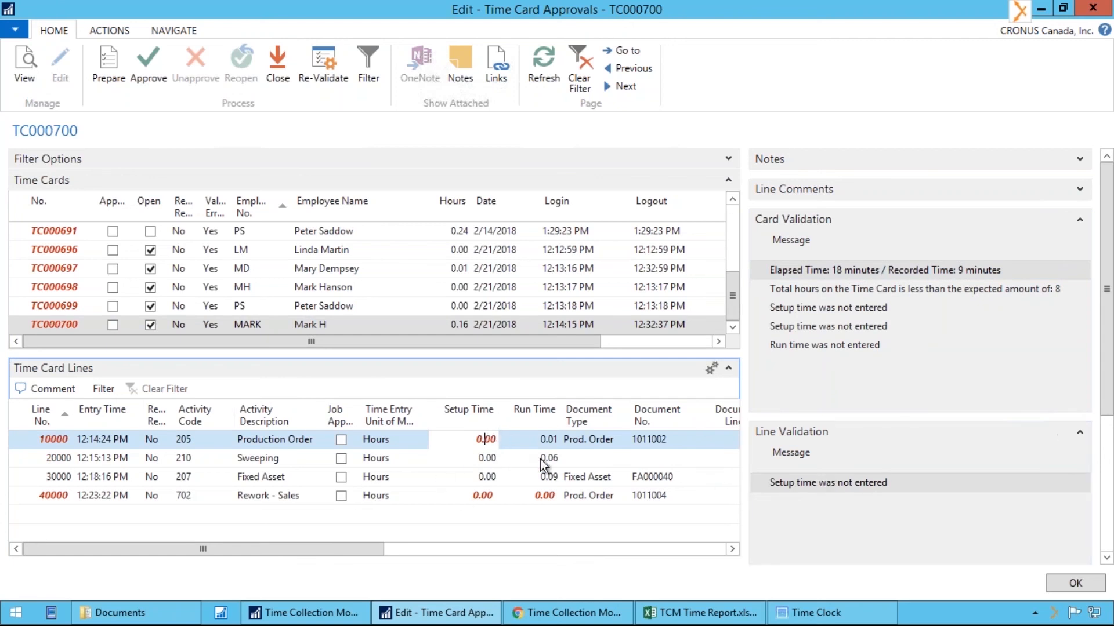
pyautogui.click(490, 499)
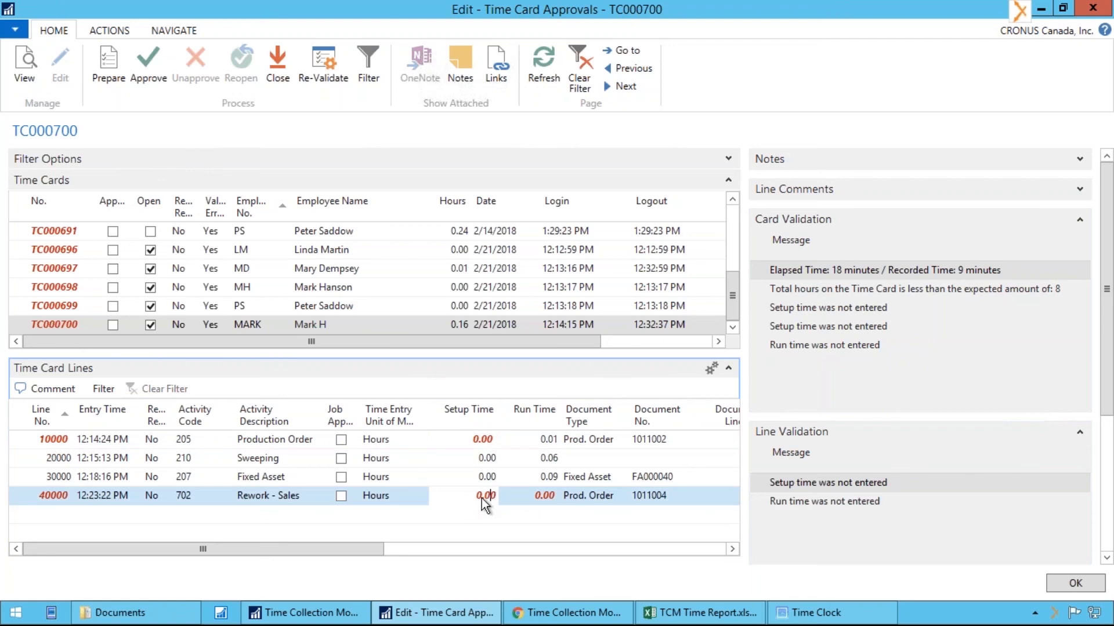
# Set the run time of the Rework - Sales line to 2 hours and re-validate the time card
pyautogui.click(535, 495)
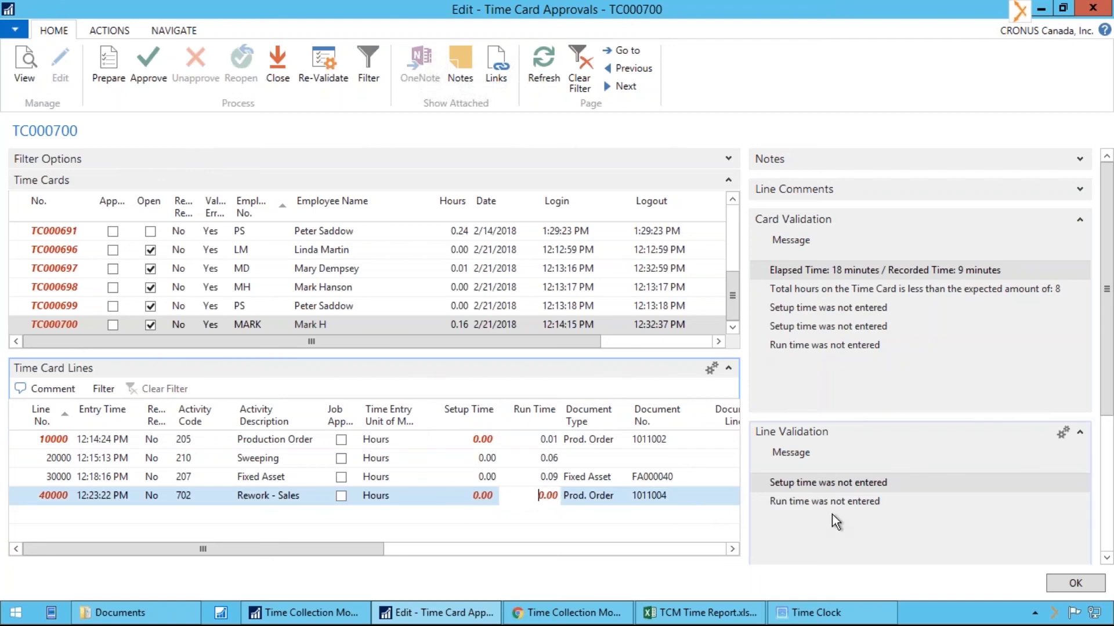
pyautogui.write('2')
pyautogui.press('Tab')
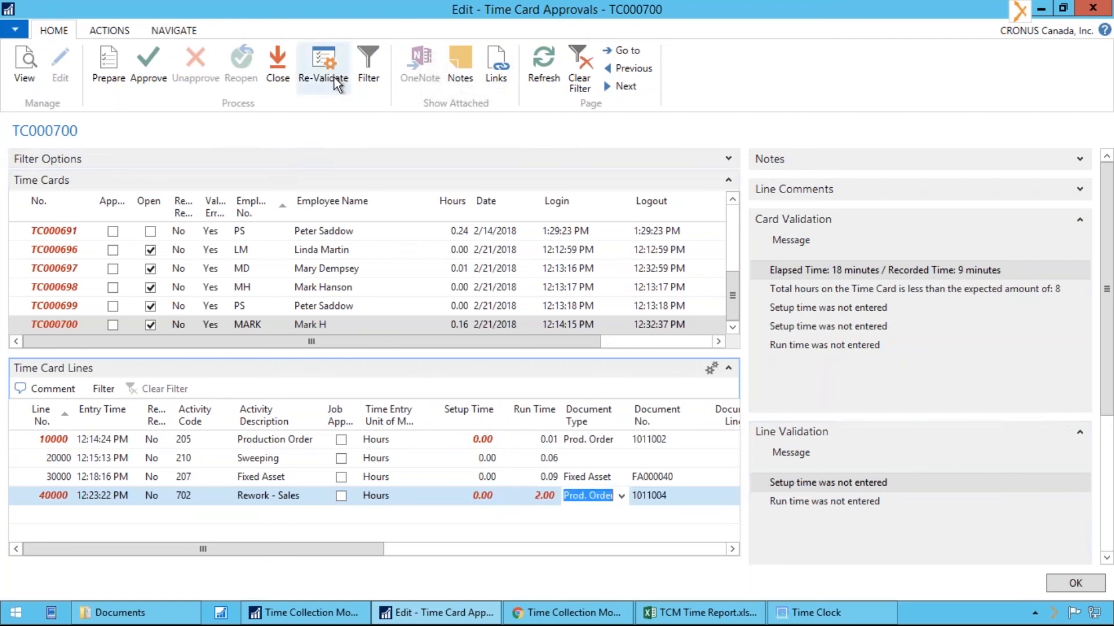
pyautogui.click(323, 64)
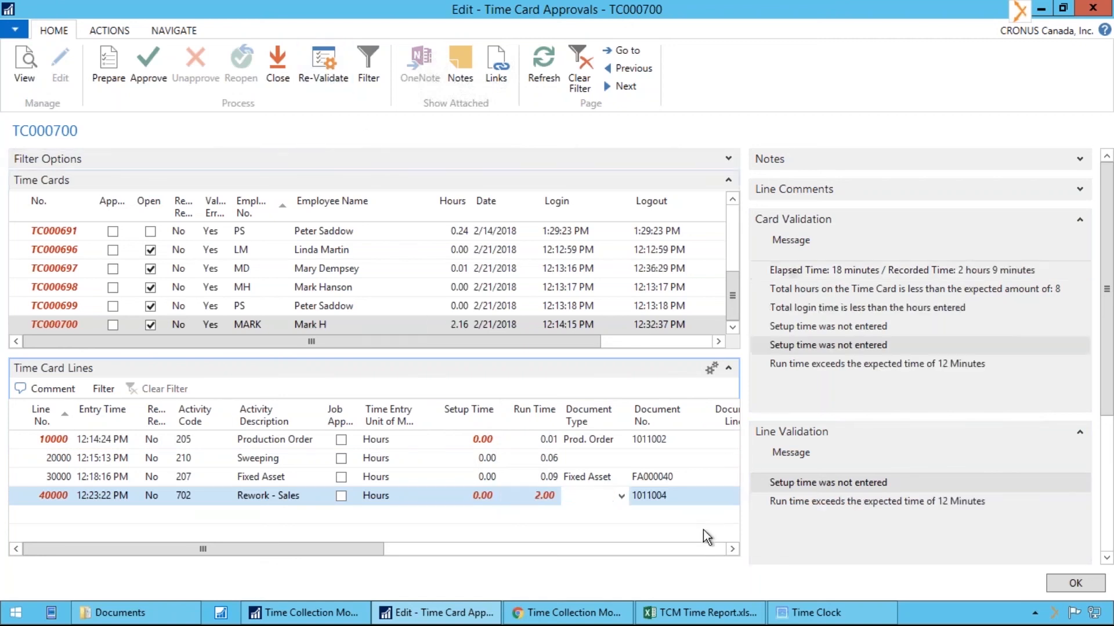
# Examine the line validation message about the run time of the Rework - Sales line
pyautogui.click(537, 498)
pyautogui.click(573, 497)
pyautogui.click(972, 502)
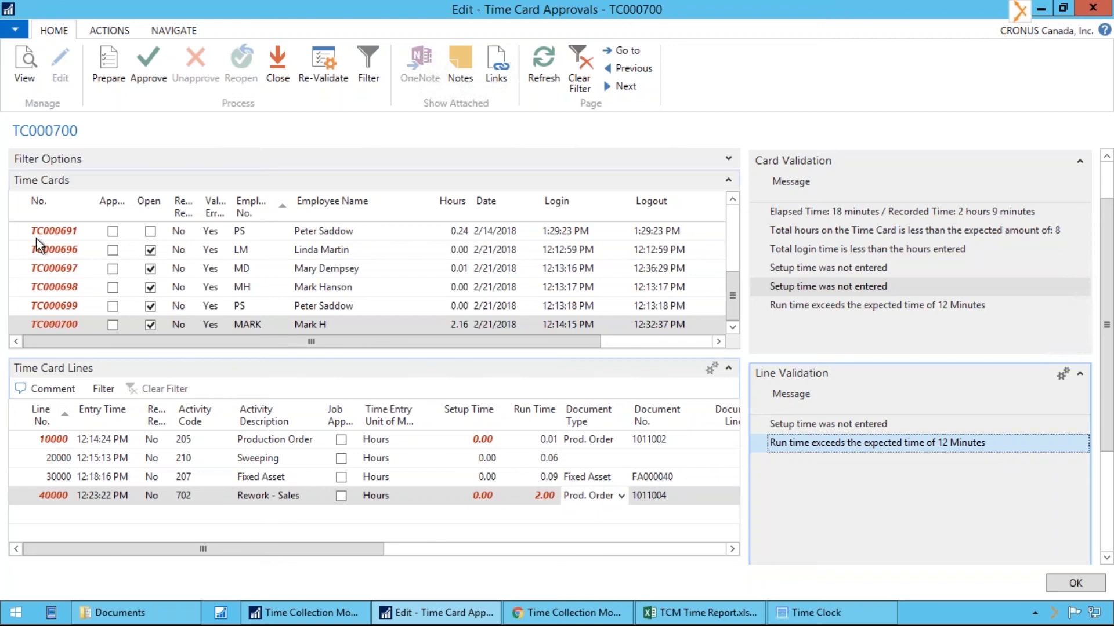
# Close Time Card Approvals after selecting all its time cards, and view the Time Collection Module's Administration section
pyautogui.click(18, 207)
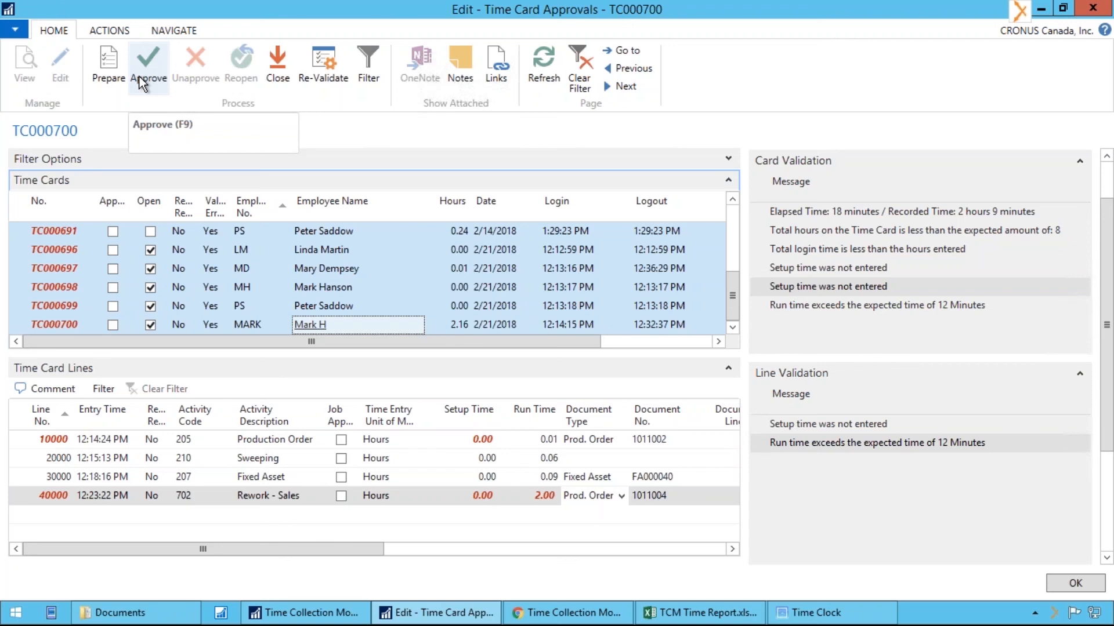
pyautogui.click(1093, 8)
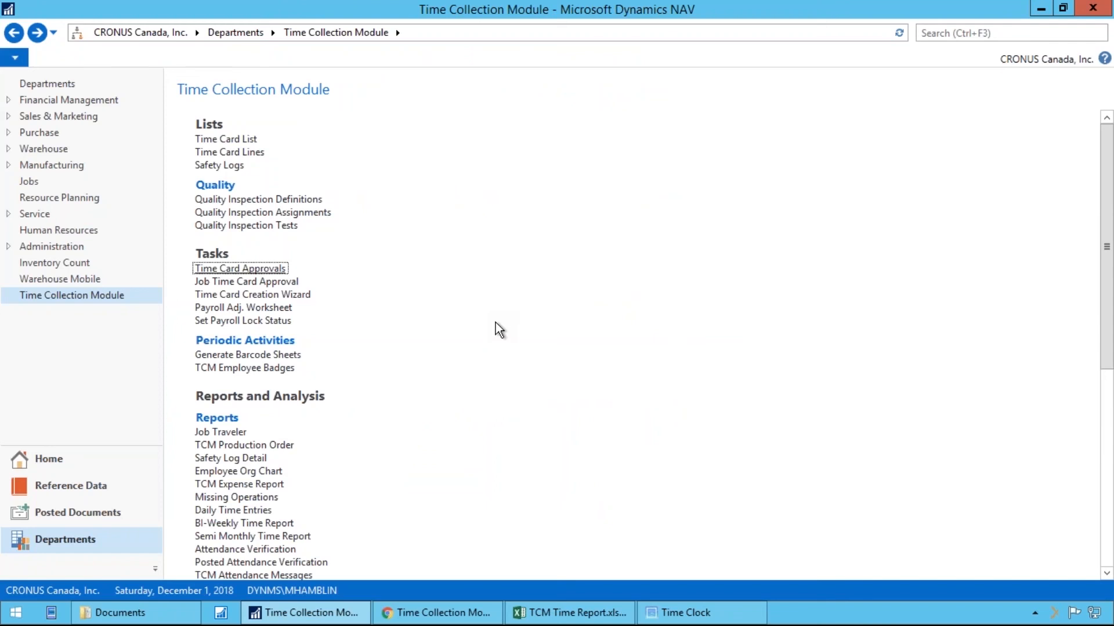
pyautogui.scroll(-10, 428, 368)
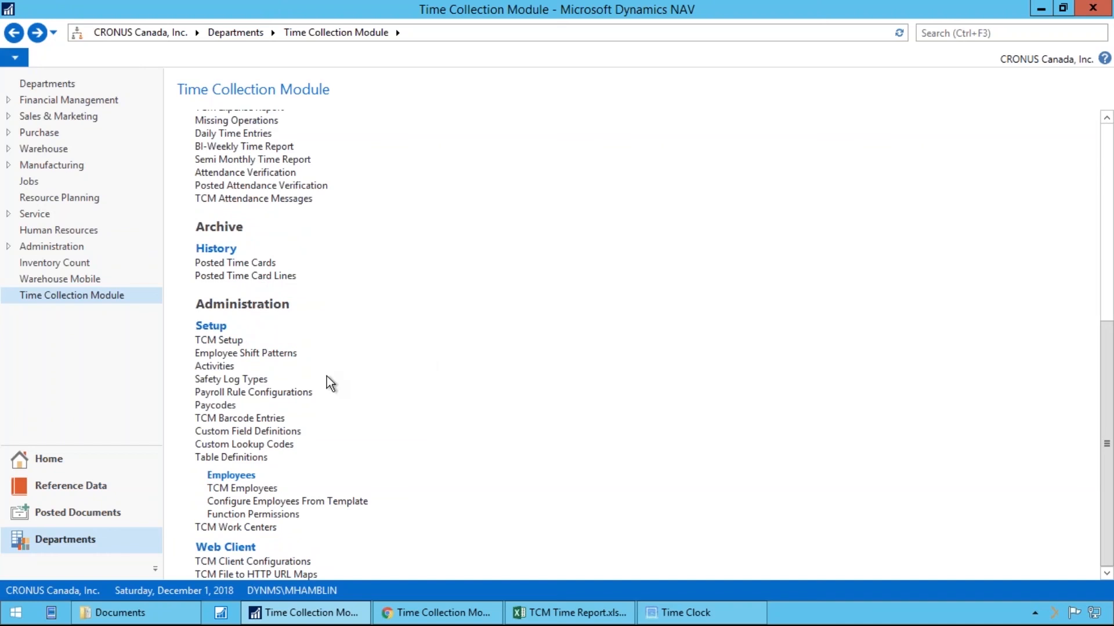
# Examine the daily working, regular and overtime hours of the MF8 employee shift pattern and its related shift options, and close the pattern list
pyautogui.click(277, 355)
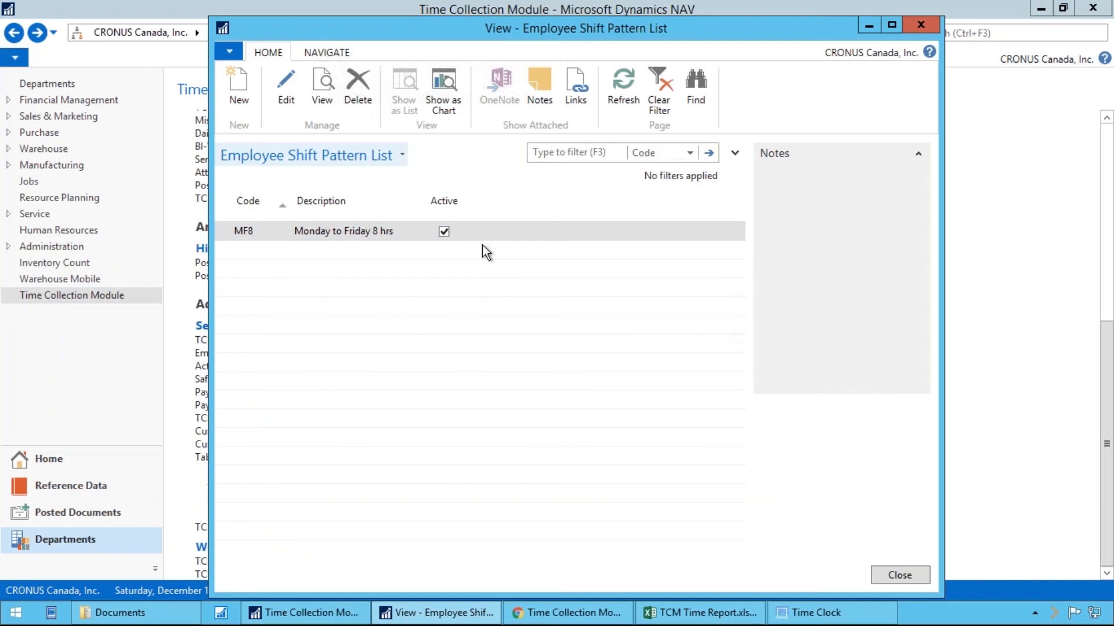
pyautogui.click(286, 90)
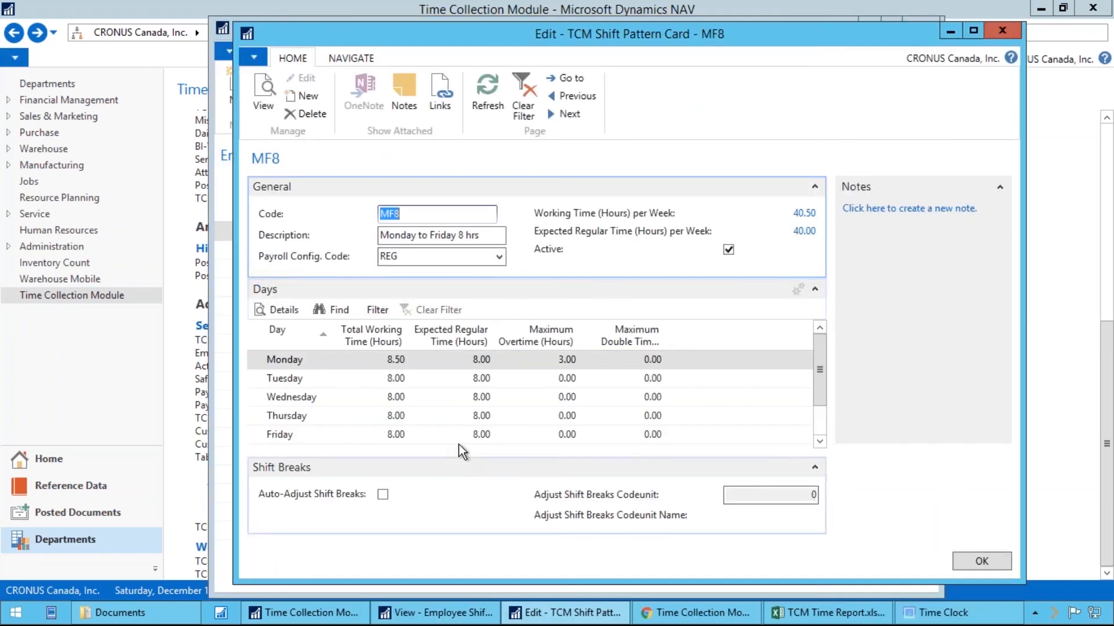
pyautogui.click(351, 58)
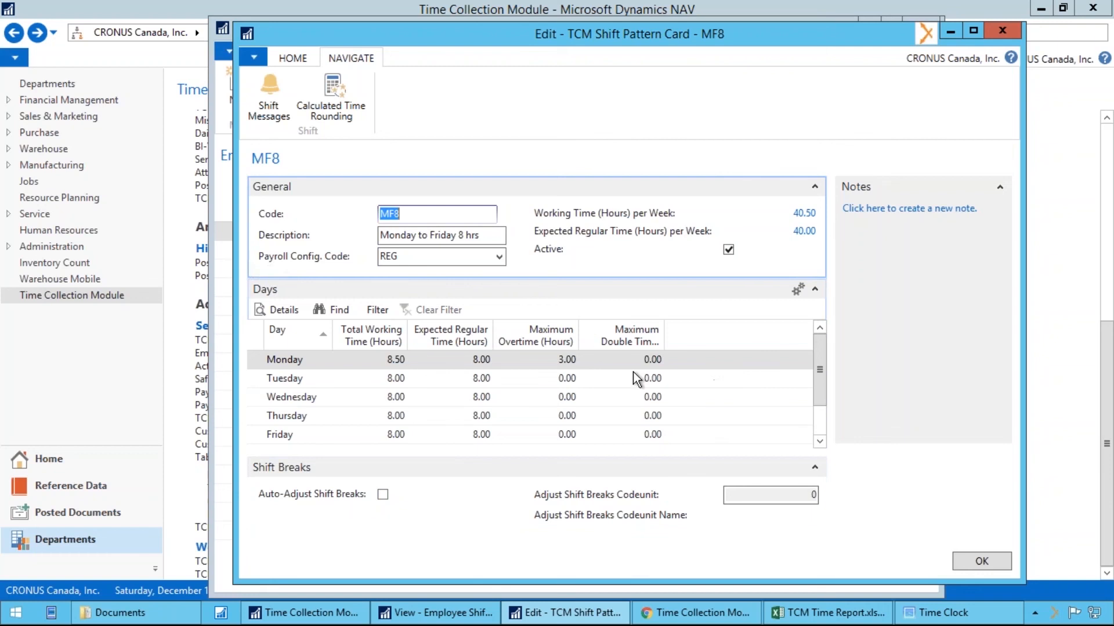
pyautogui.click(988, 561)
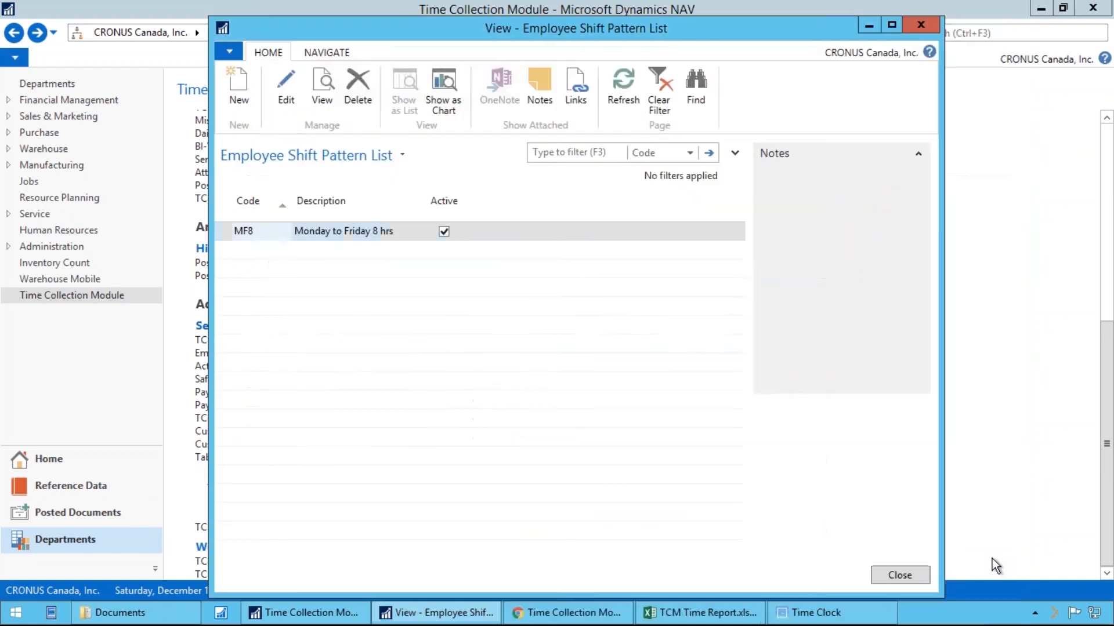
pyautogui.press('Escape')
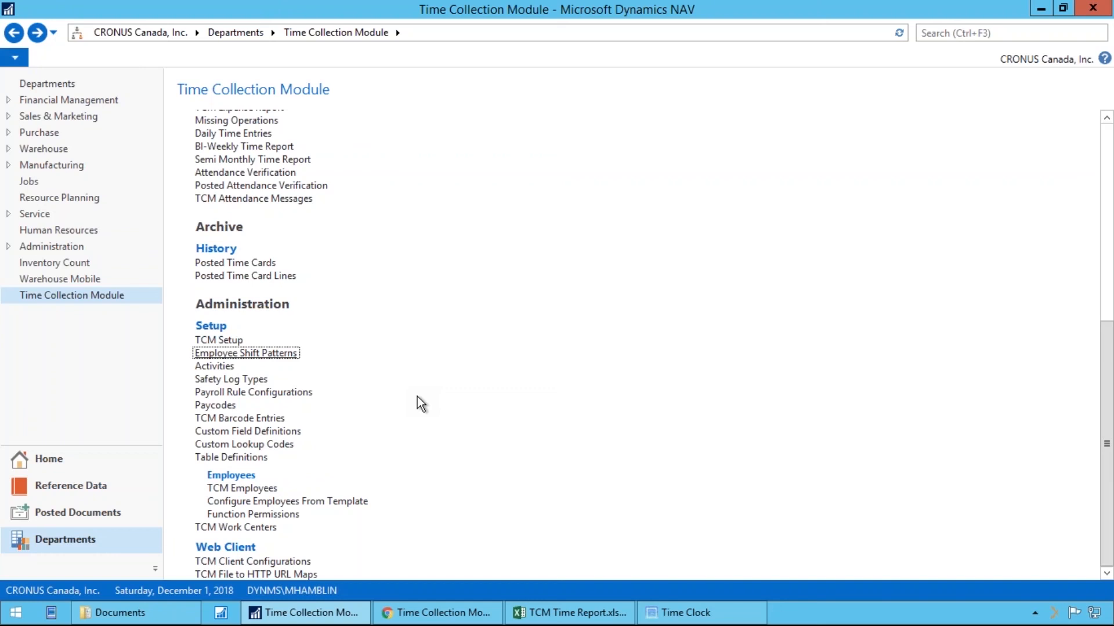
pyautogui.scroll(10, 431, 396)
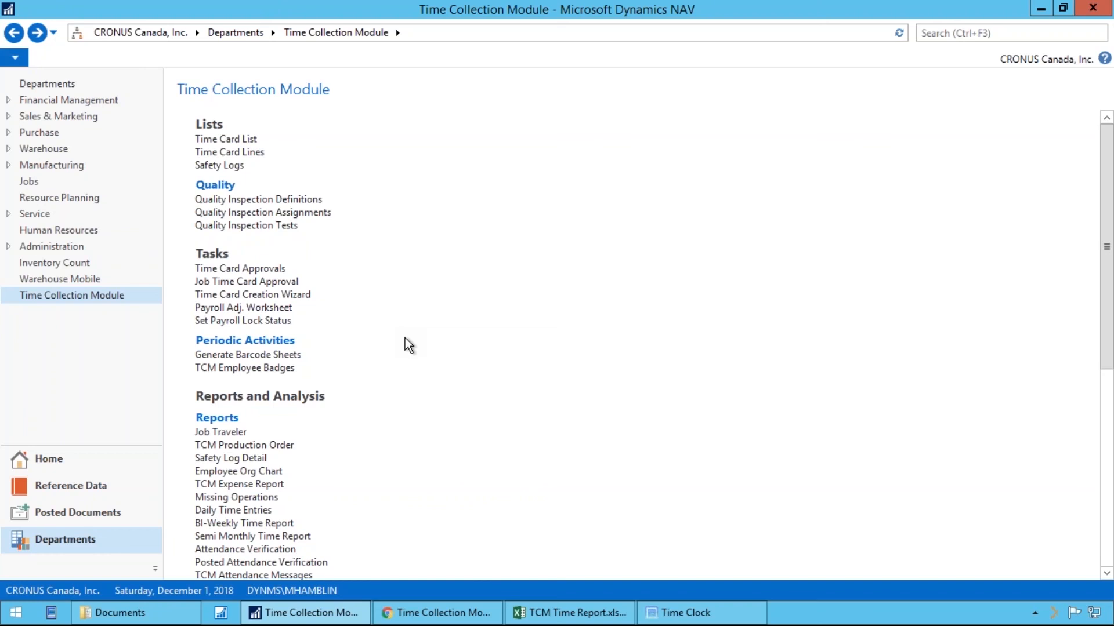
# Switch to the Time Collection Module web client in Chrome and view the Production Scheduler
pyautogui.click(451, 609)
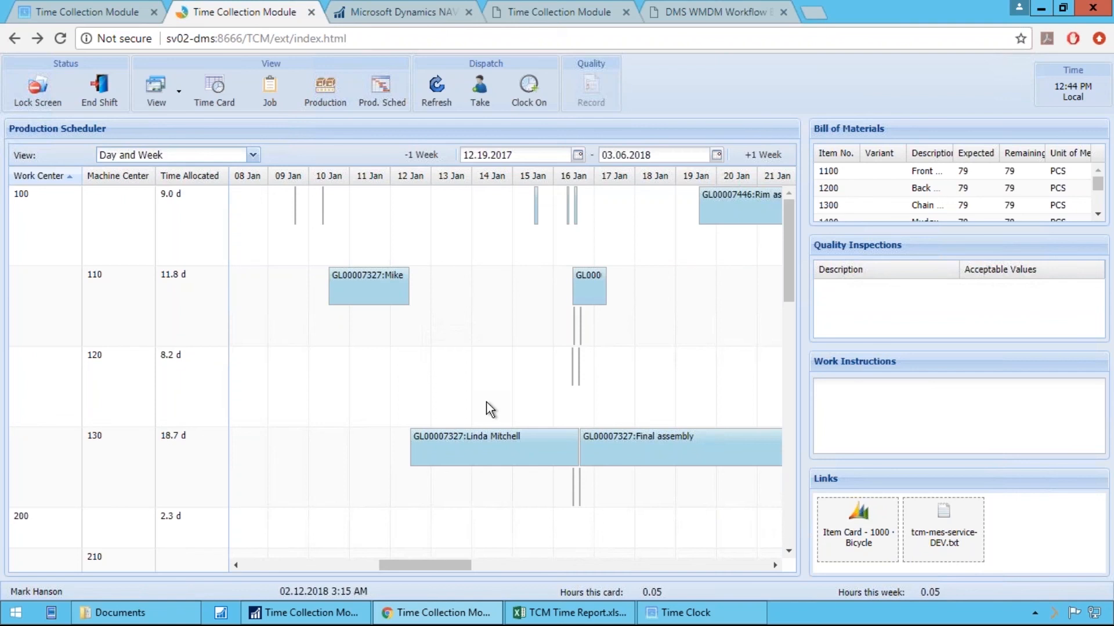
# Return to Dynamics NAV and examine the TCM Employees list with its No. column widened, closing the list when done
pyautogui.click(308, 612)
pyautogui.scroll(-3, 416, 477)
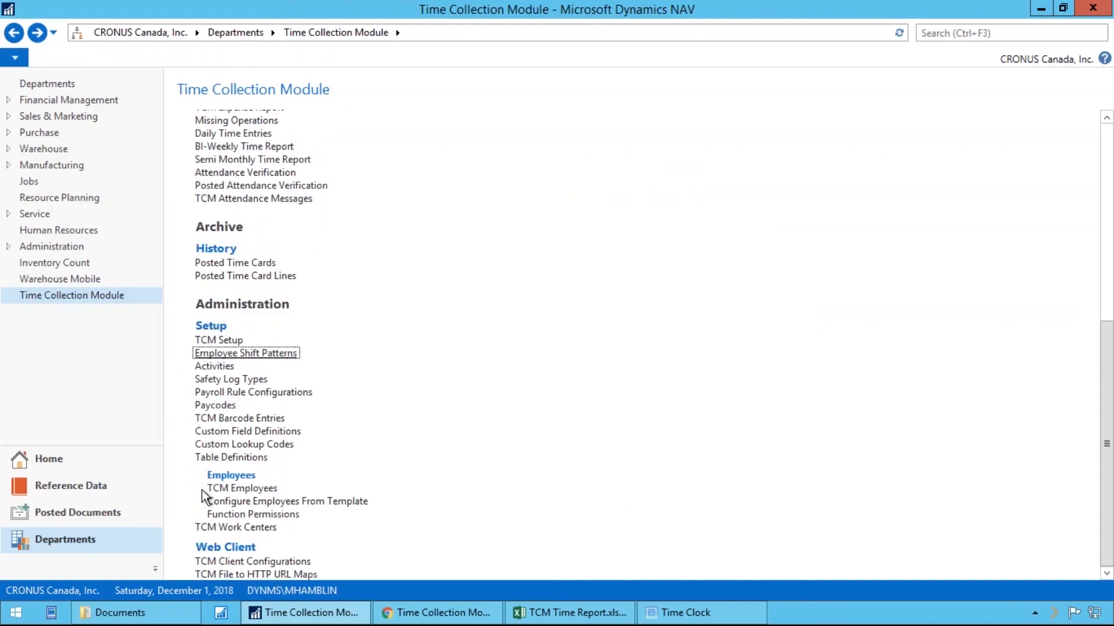
pyautogui.click(282, 495)
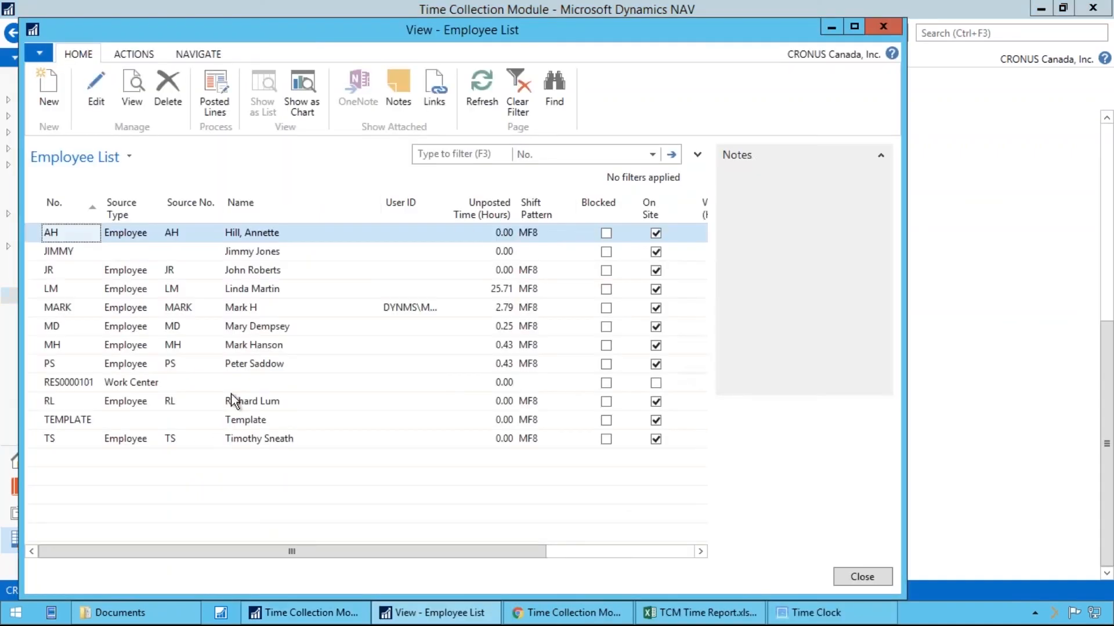
pyautogui.moveTo(97, 203); pyautogui.dragTo(137, 208)
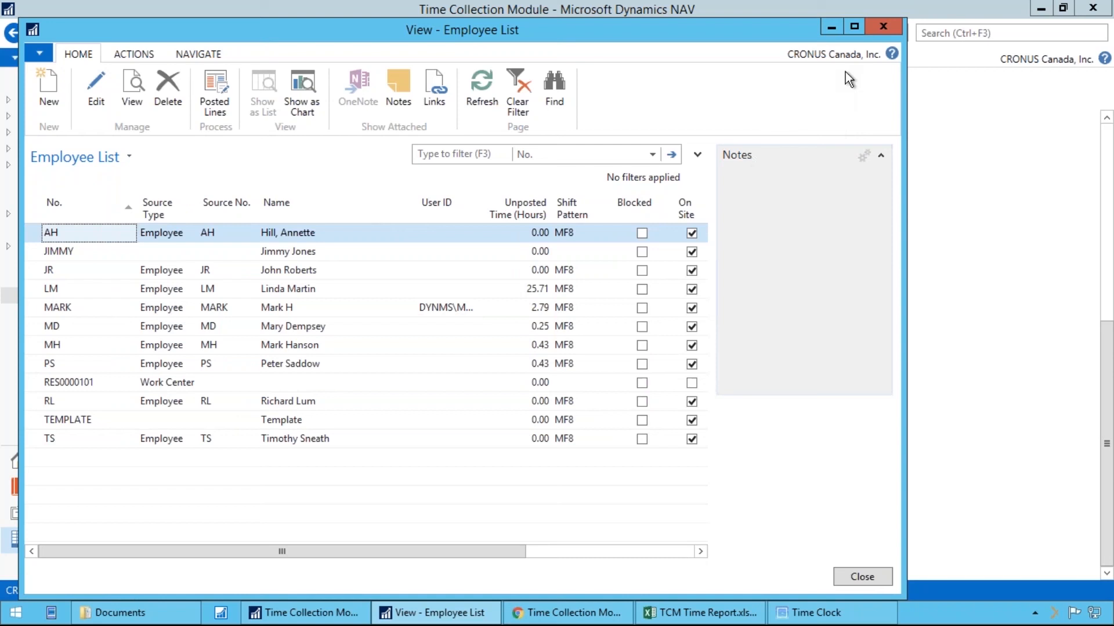
pyautogui.click(882, 27)
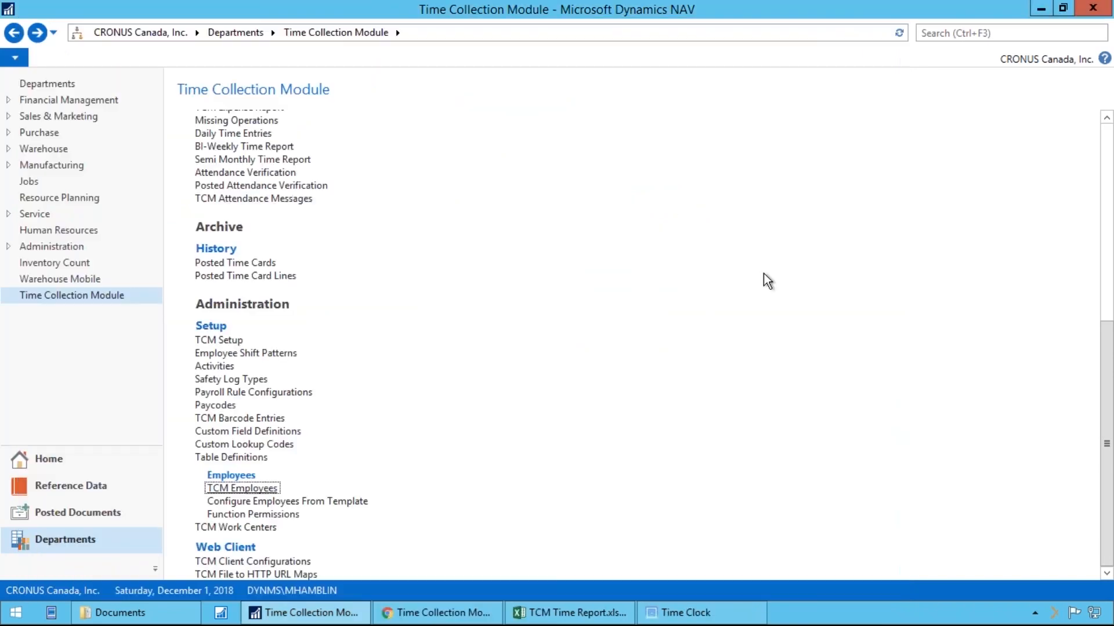